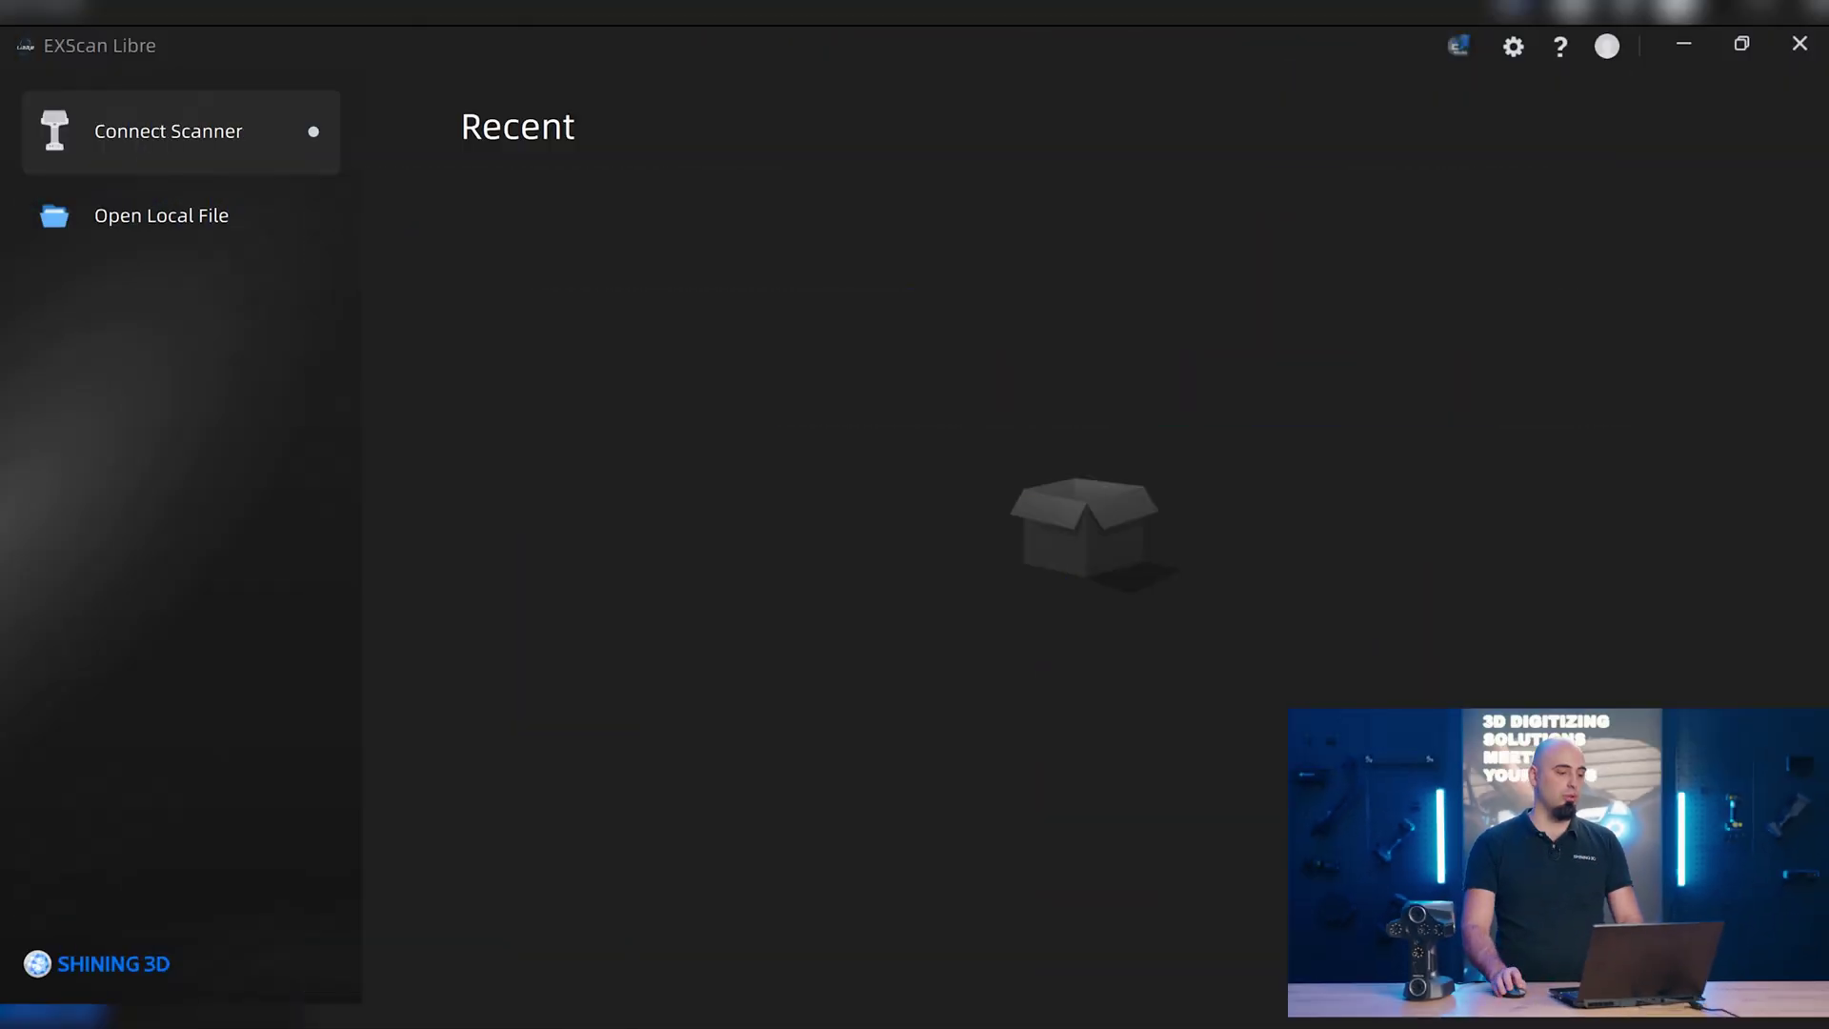
Connect to the EinScan Libre scanner and scroll through its 167 stored project groups.
click(238, 144)
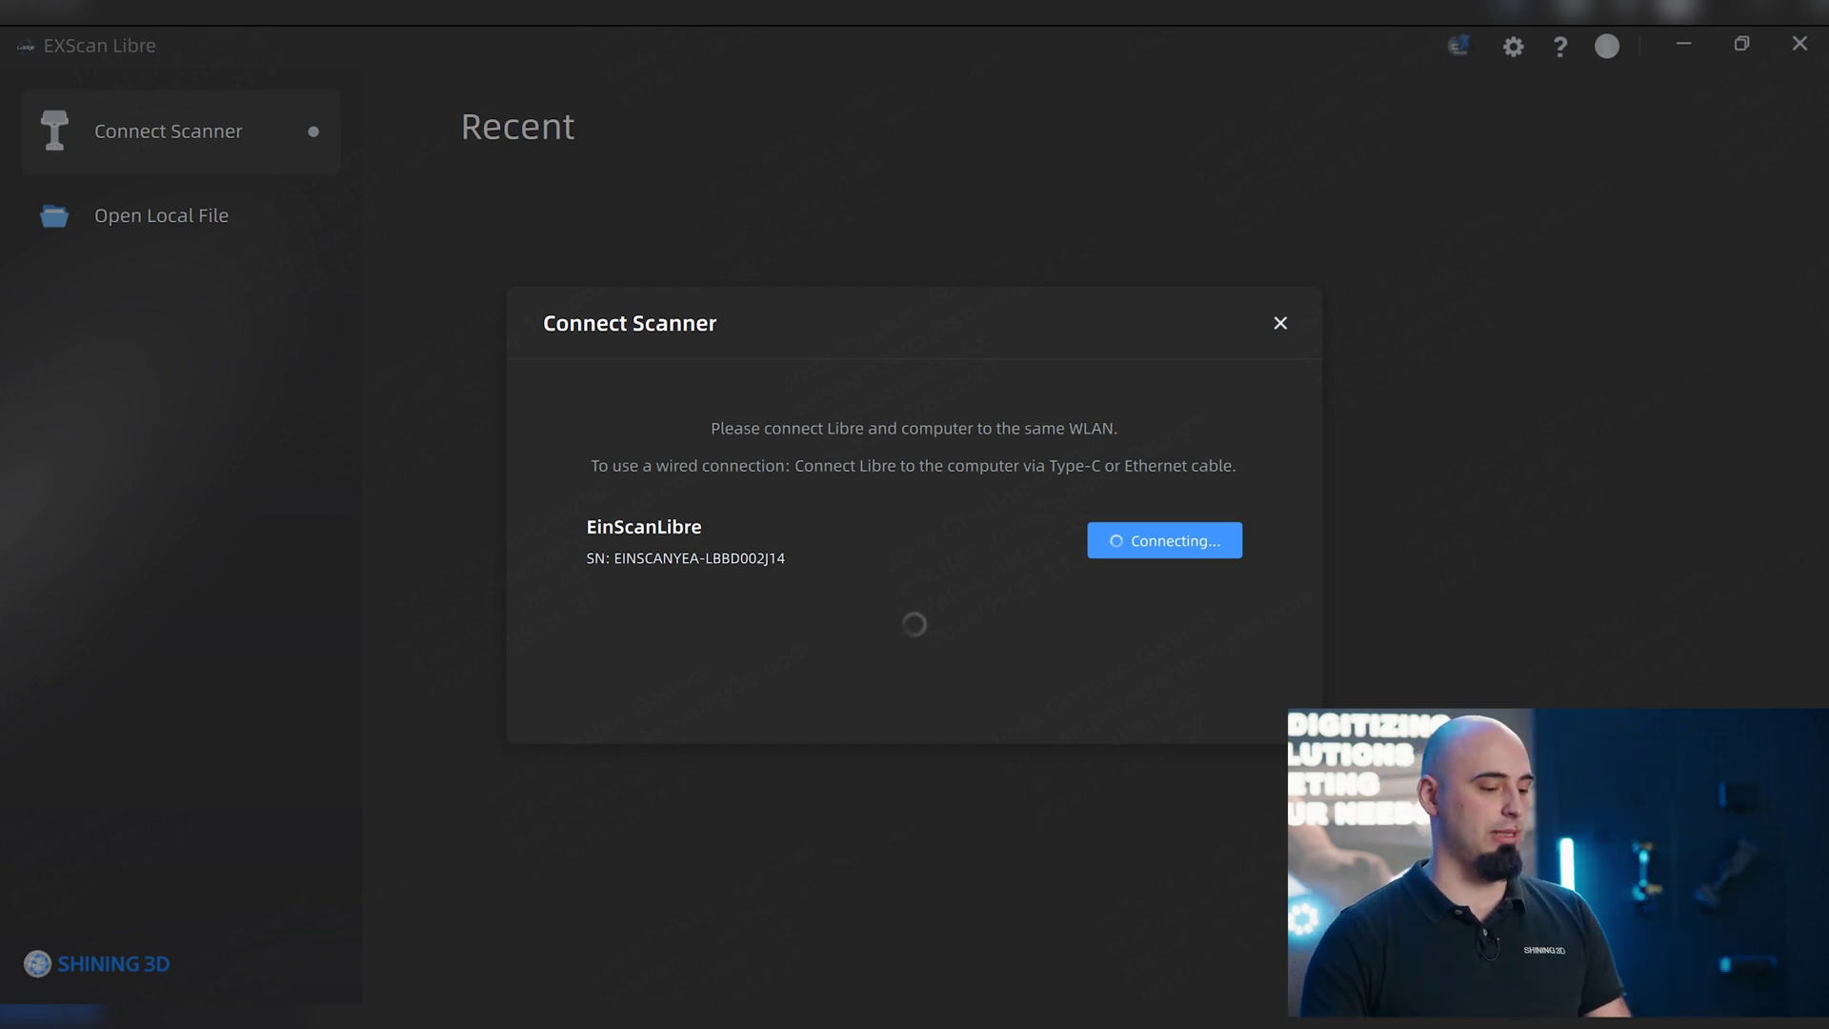
scroll(1539, 263, down, 10)
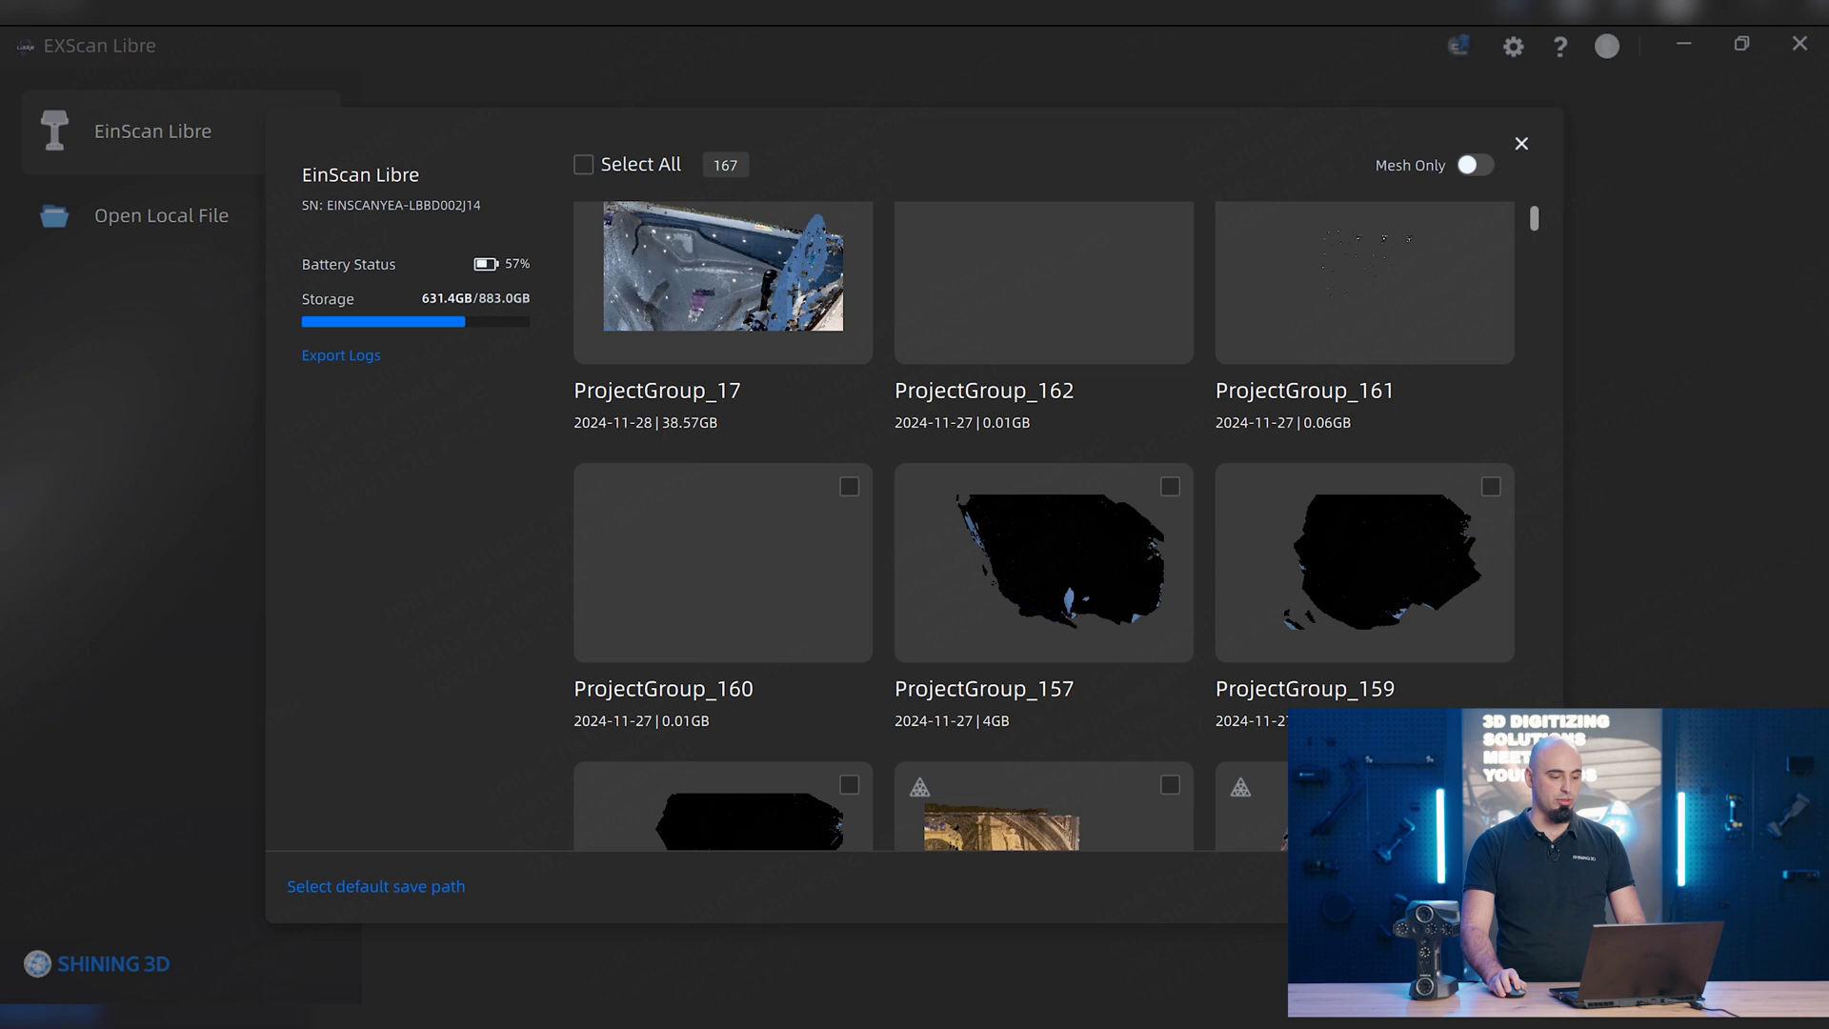
scroll(1538, 234, up, 10)
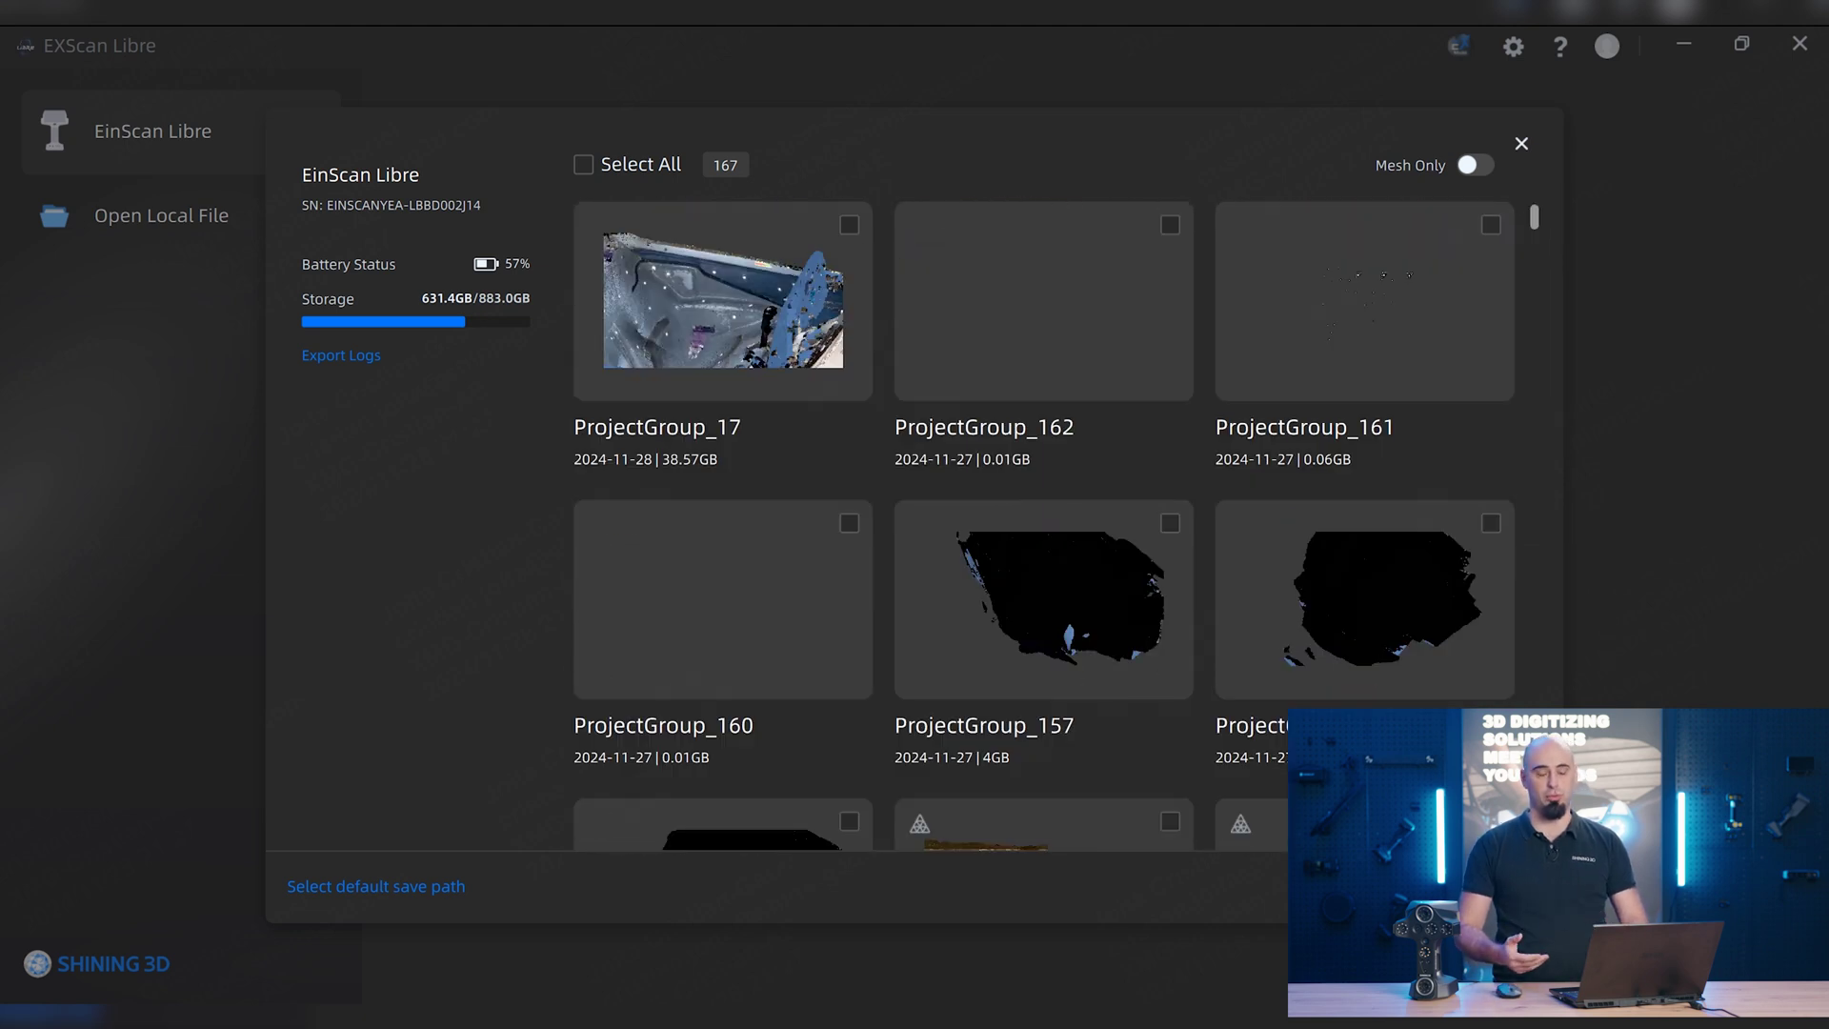
Import ProjectGroup_17 with its Project1 and Project2 scans and start Alignment.
click(849, 225)
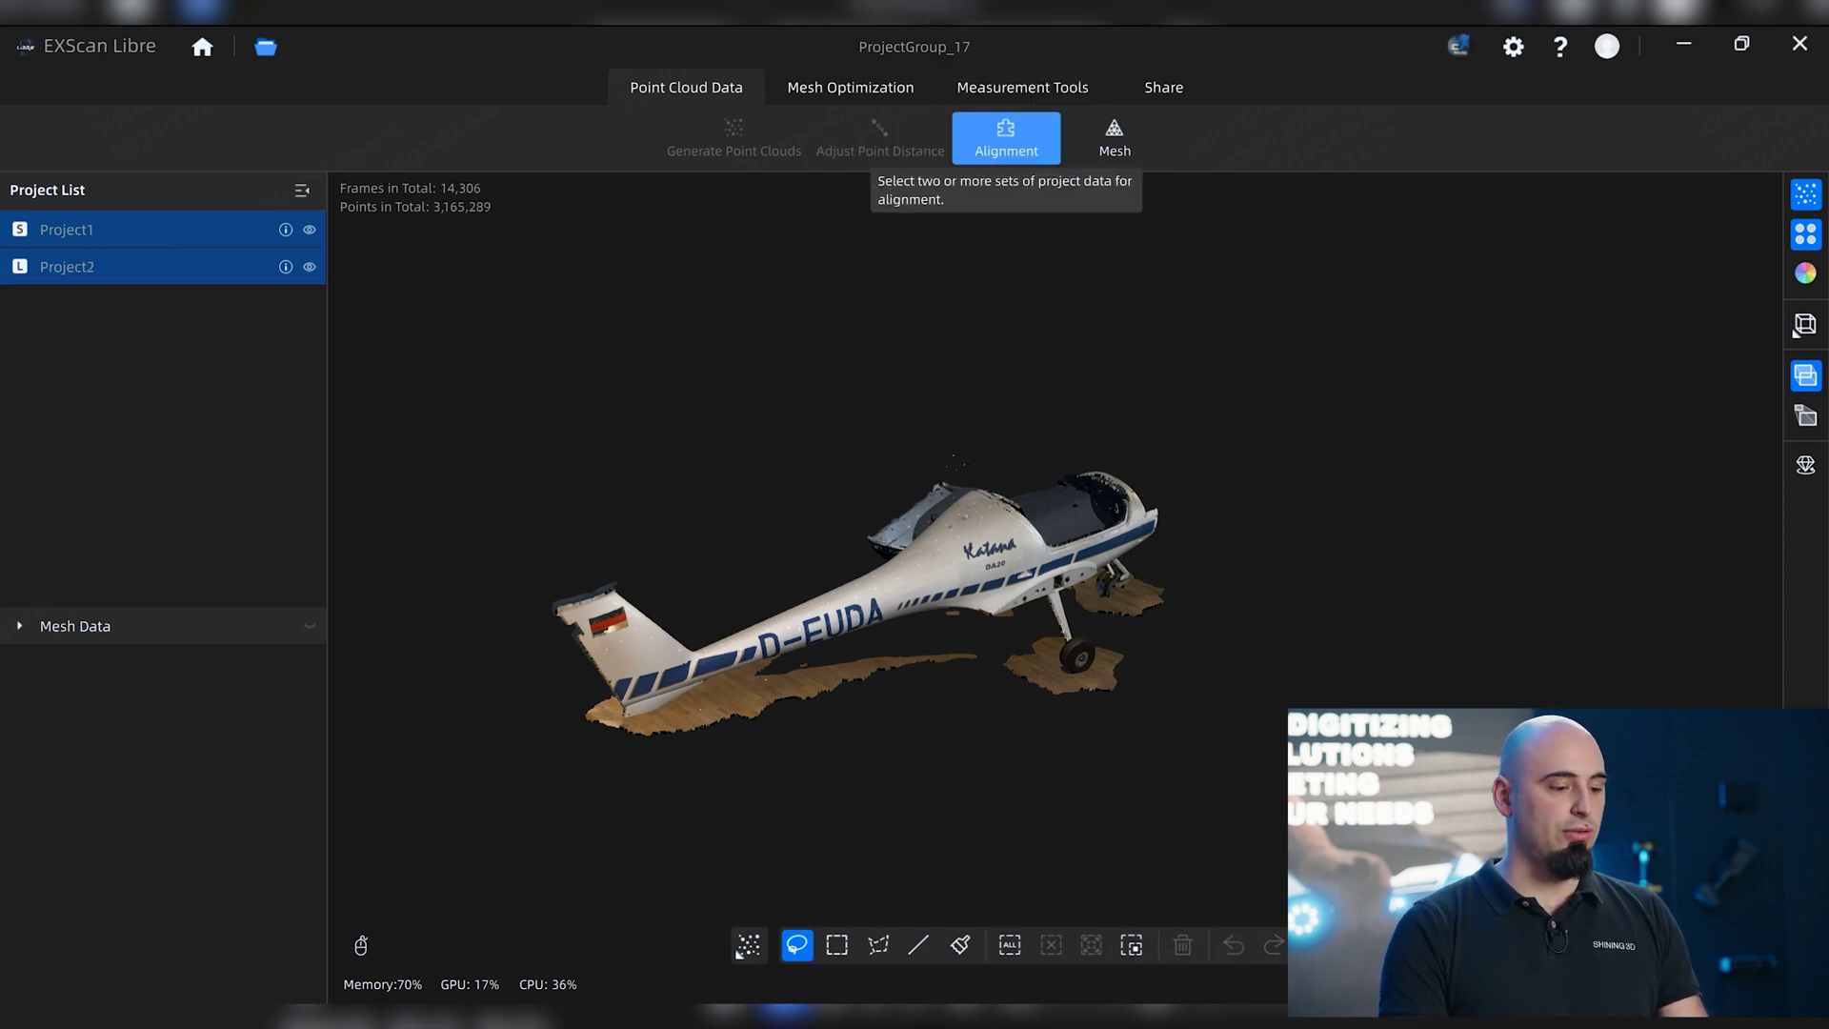
click(1004, 134)
Choose Auto Feature Alignment with Project2 as fixed and Project1 as floated scan.
click(52, 241)
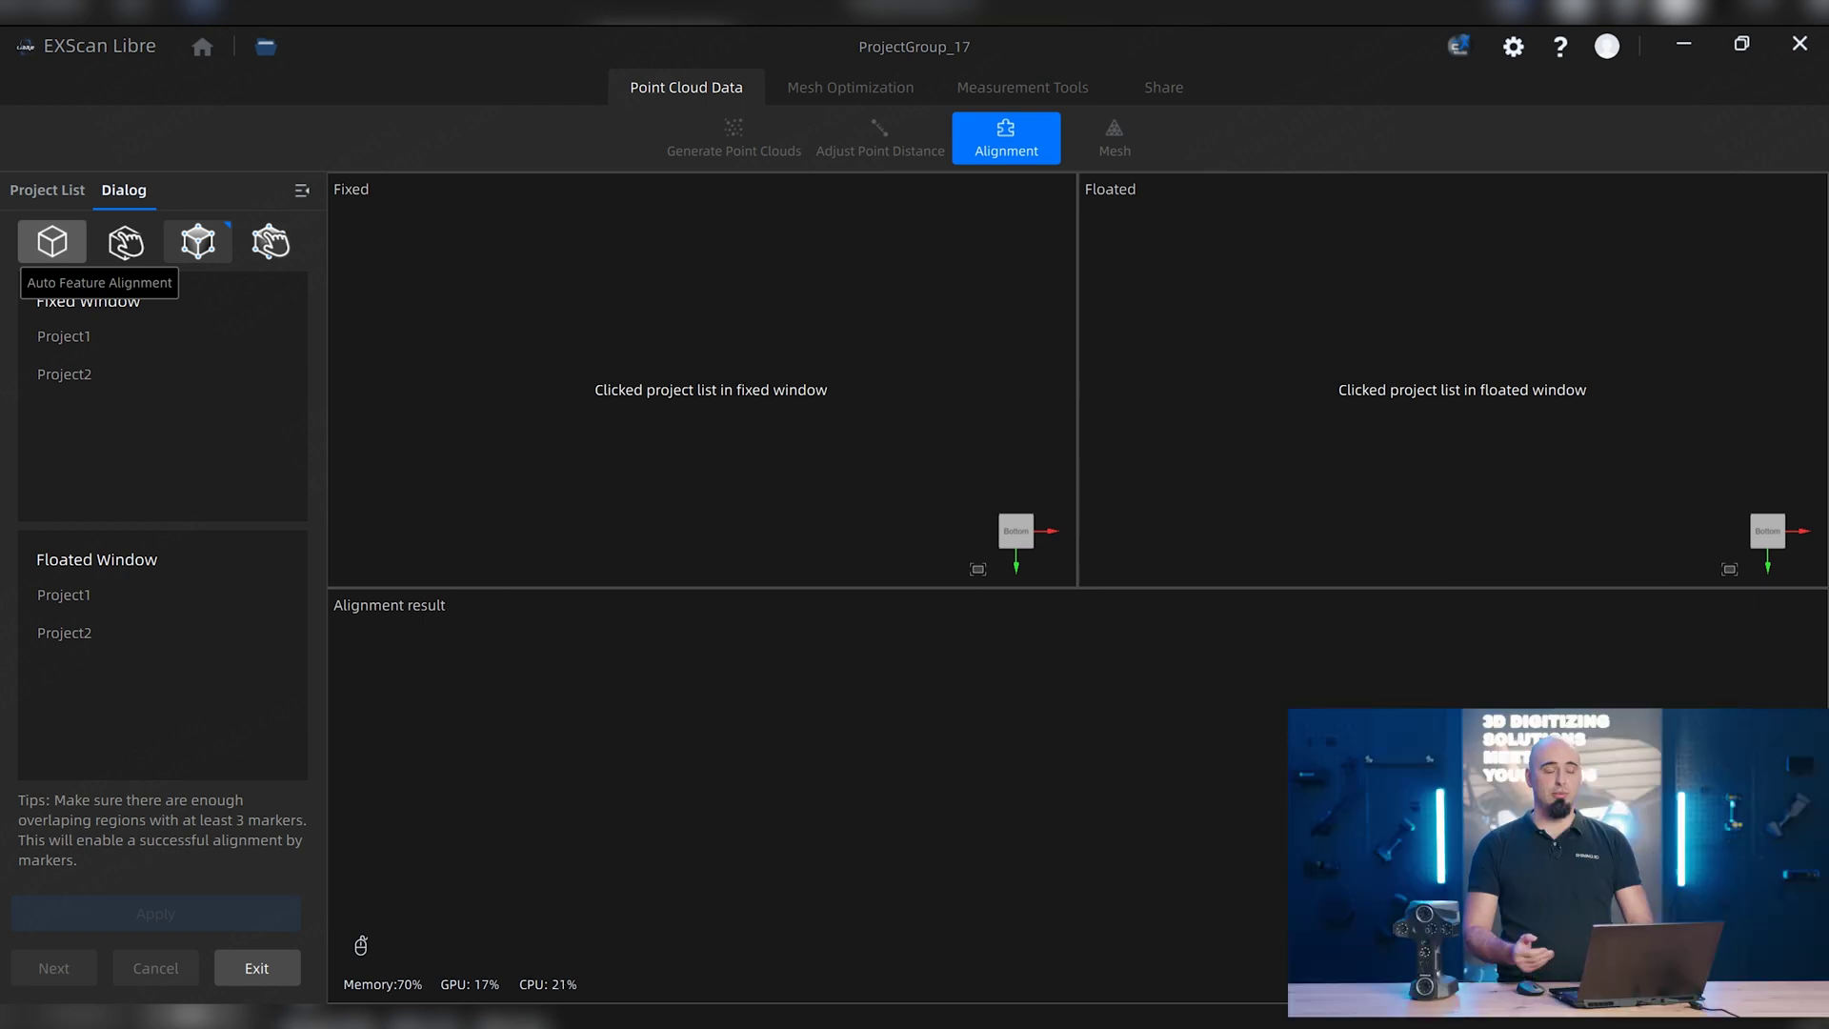
click(52, 241)
click(64, 336)
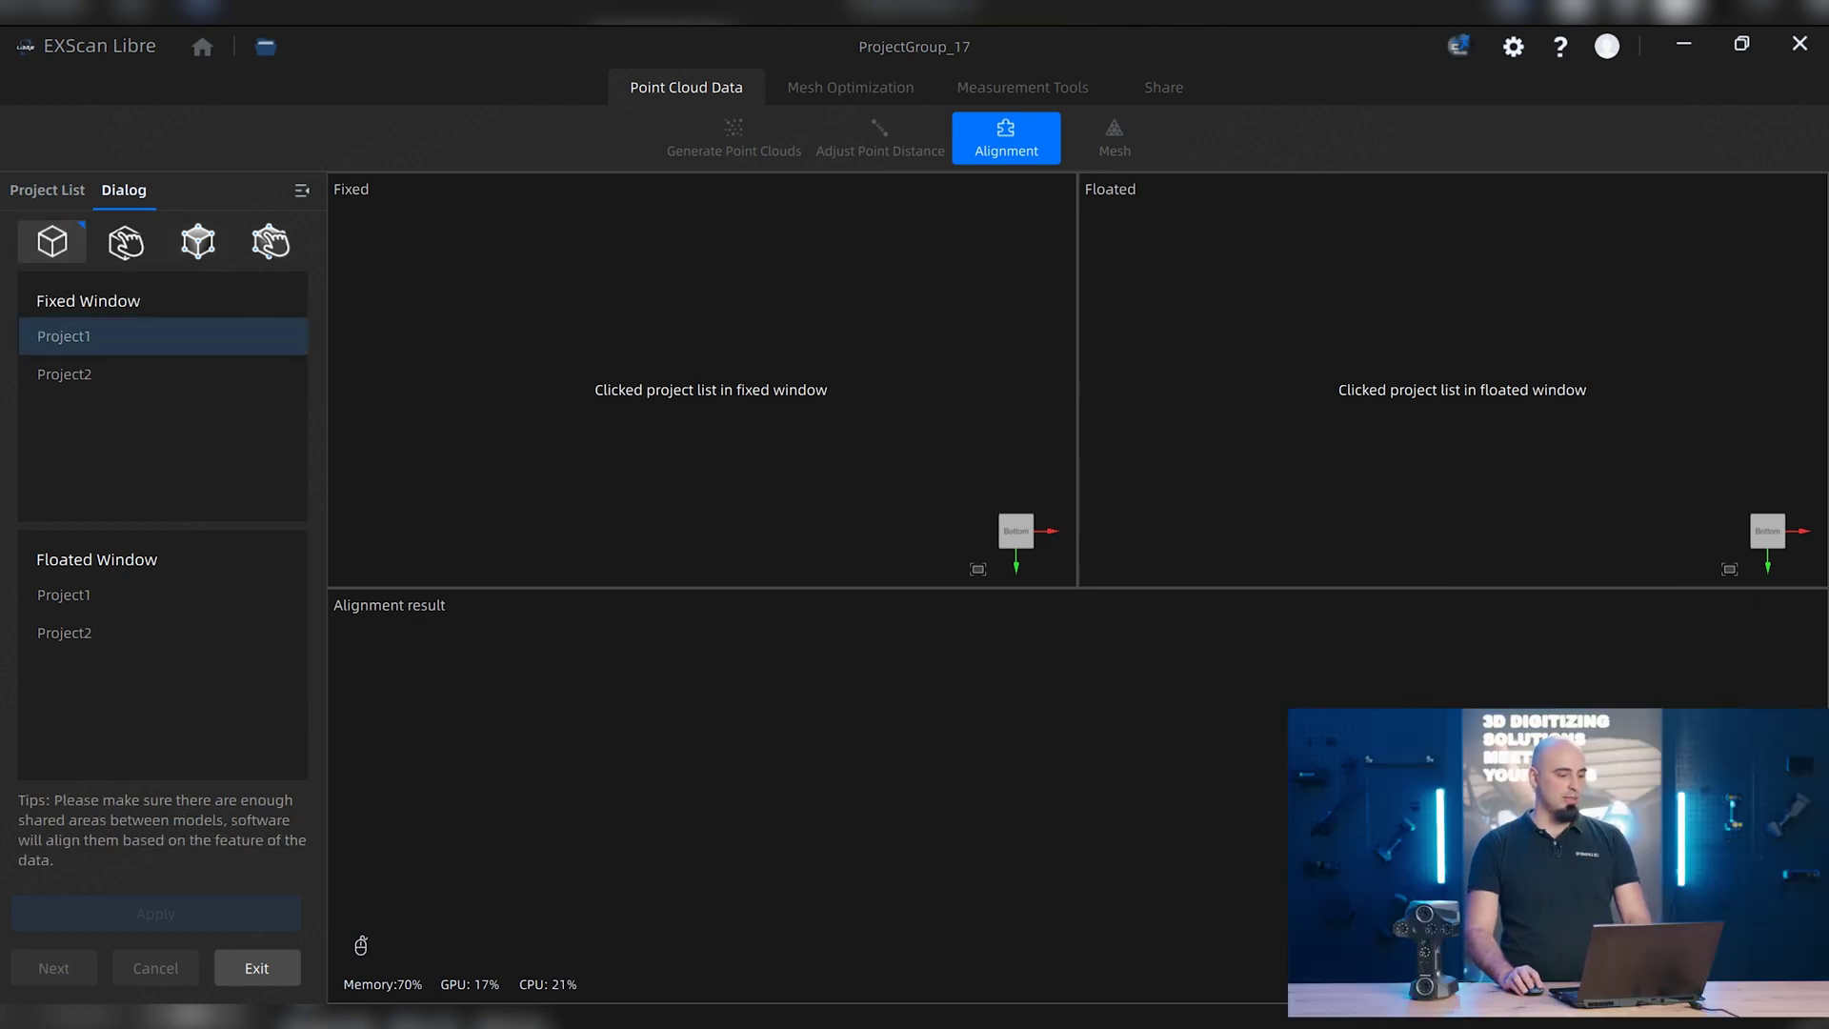
click(122, 372)
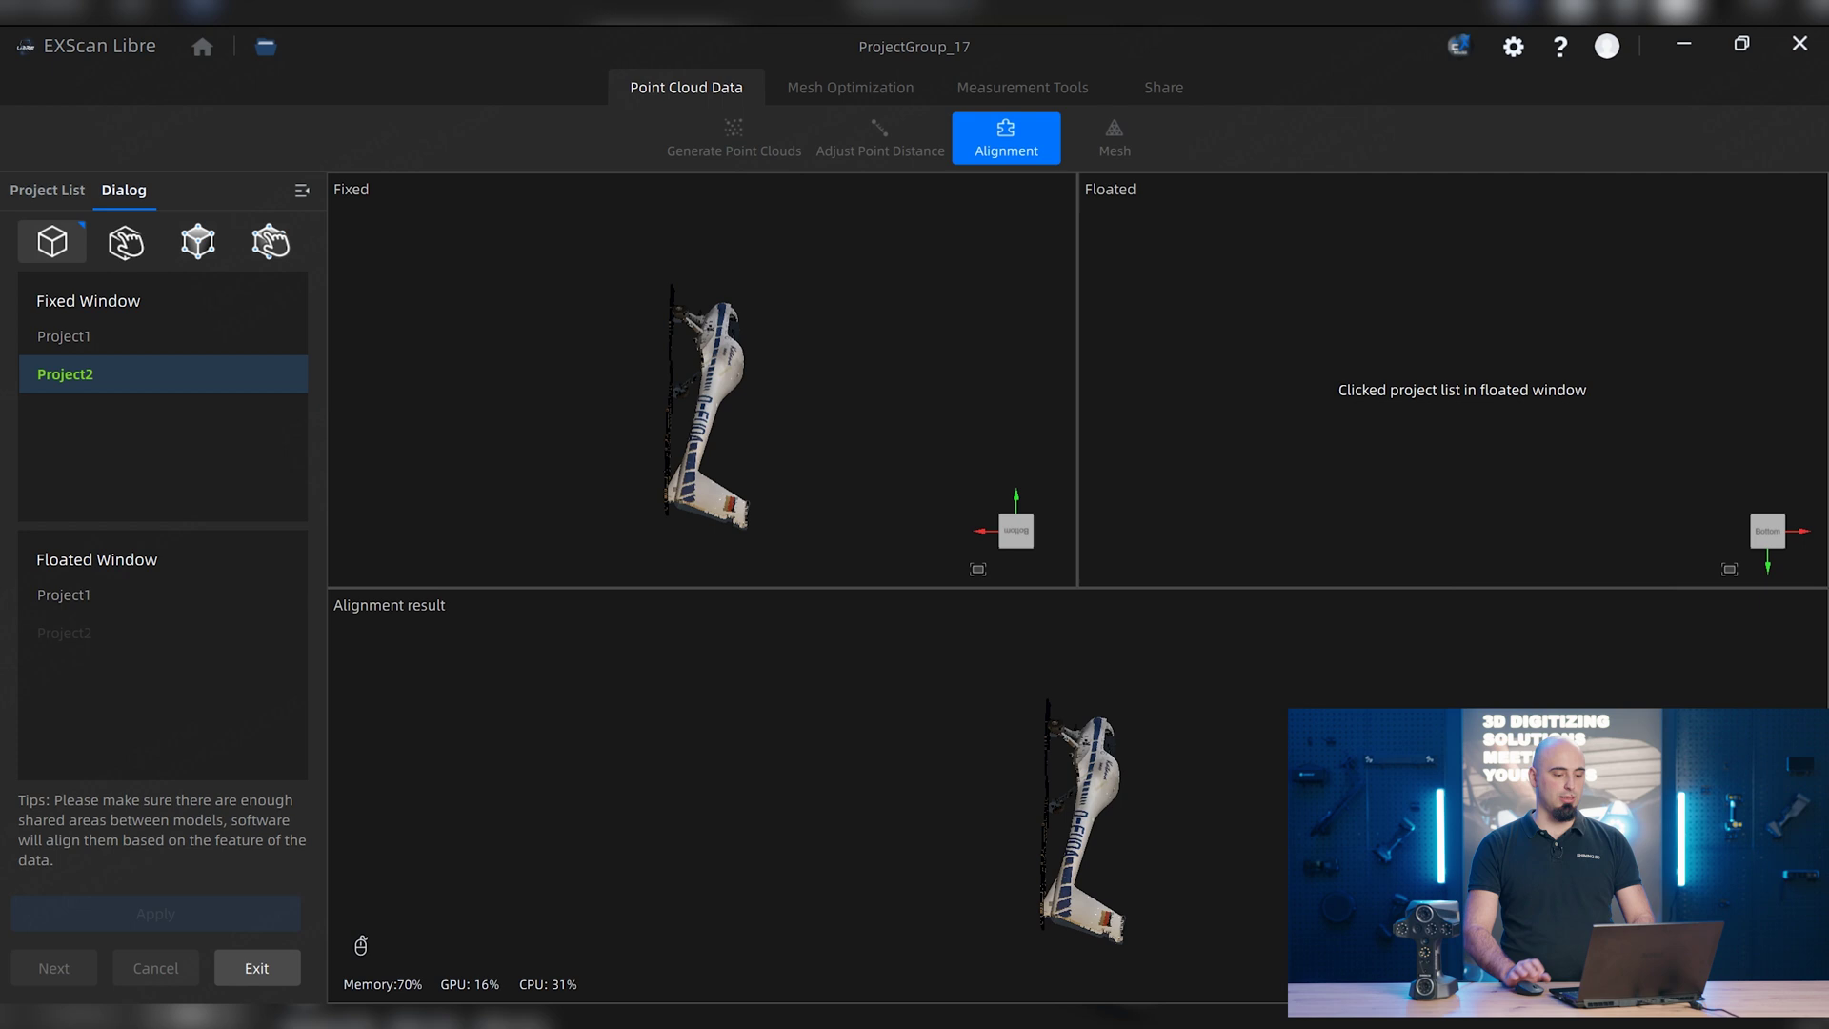
click(63, 594)
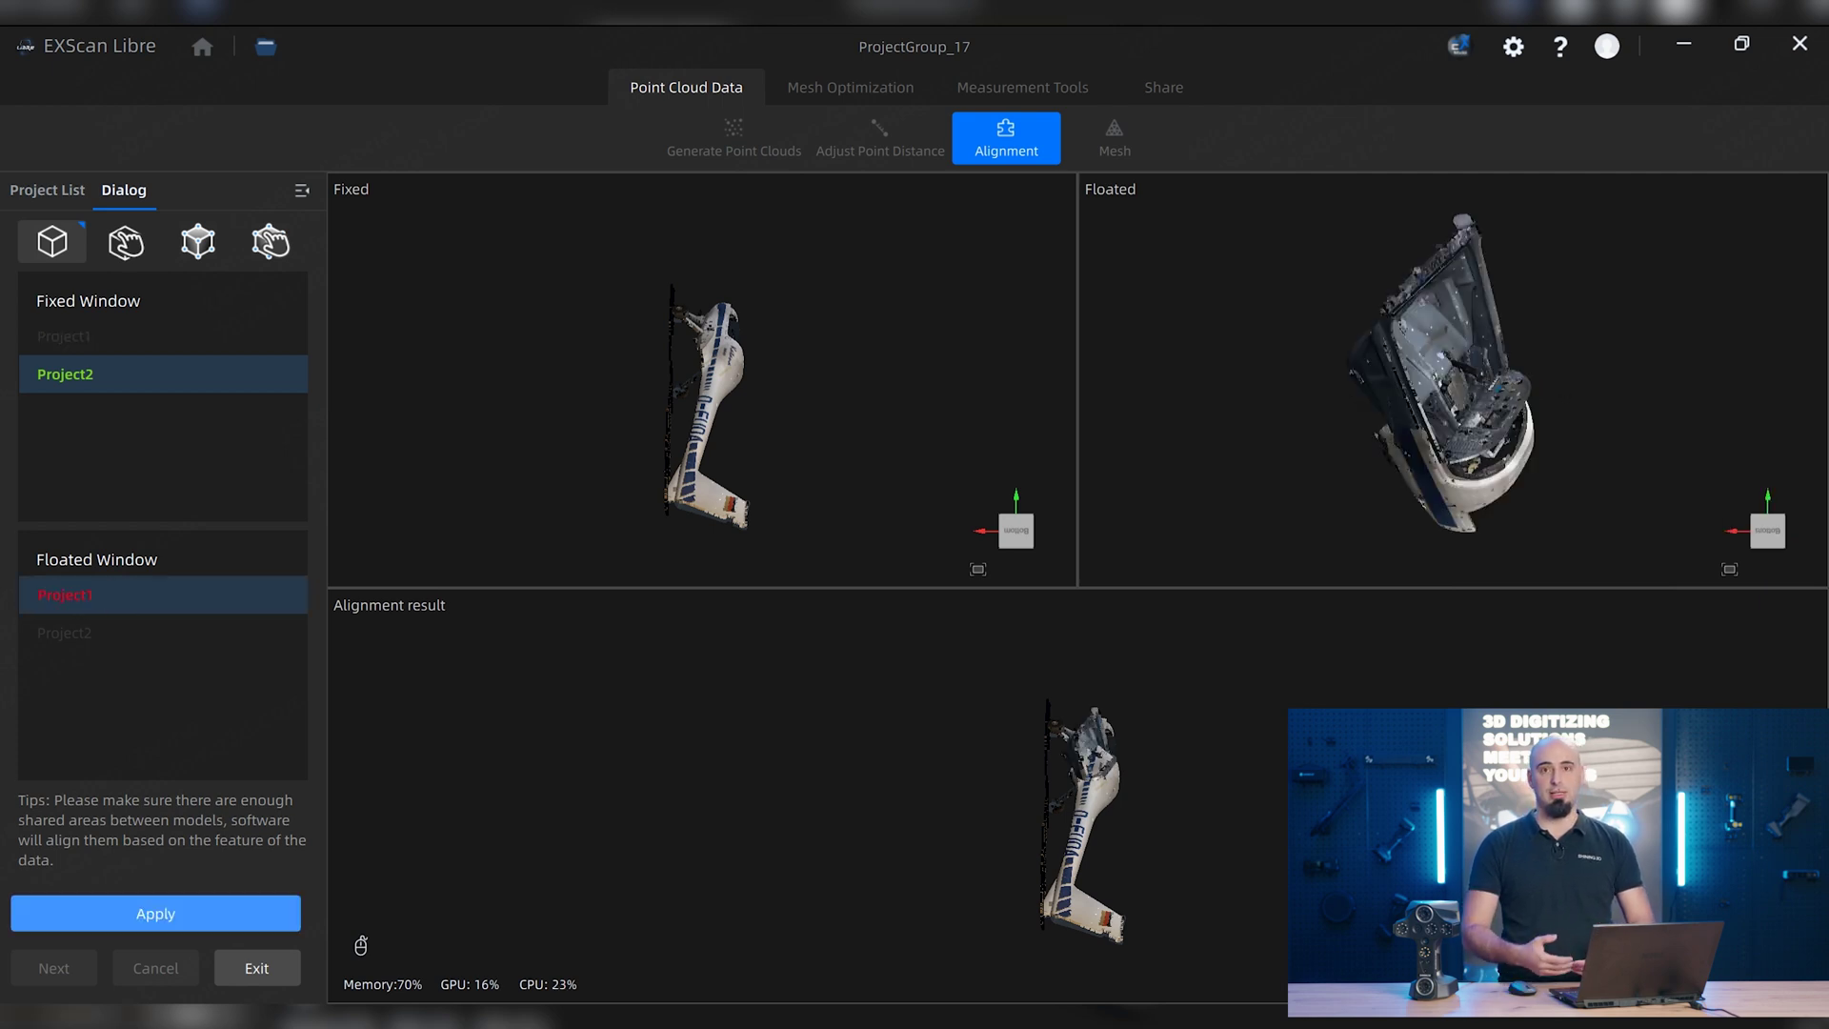
Apply the alignment, check the fit, and merge the scans into Group1.
click(202, 917)
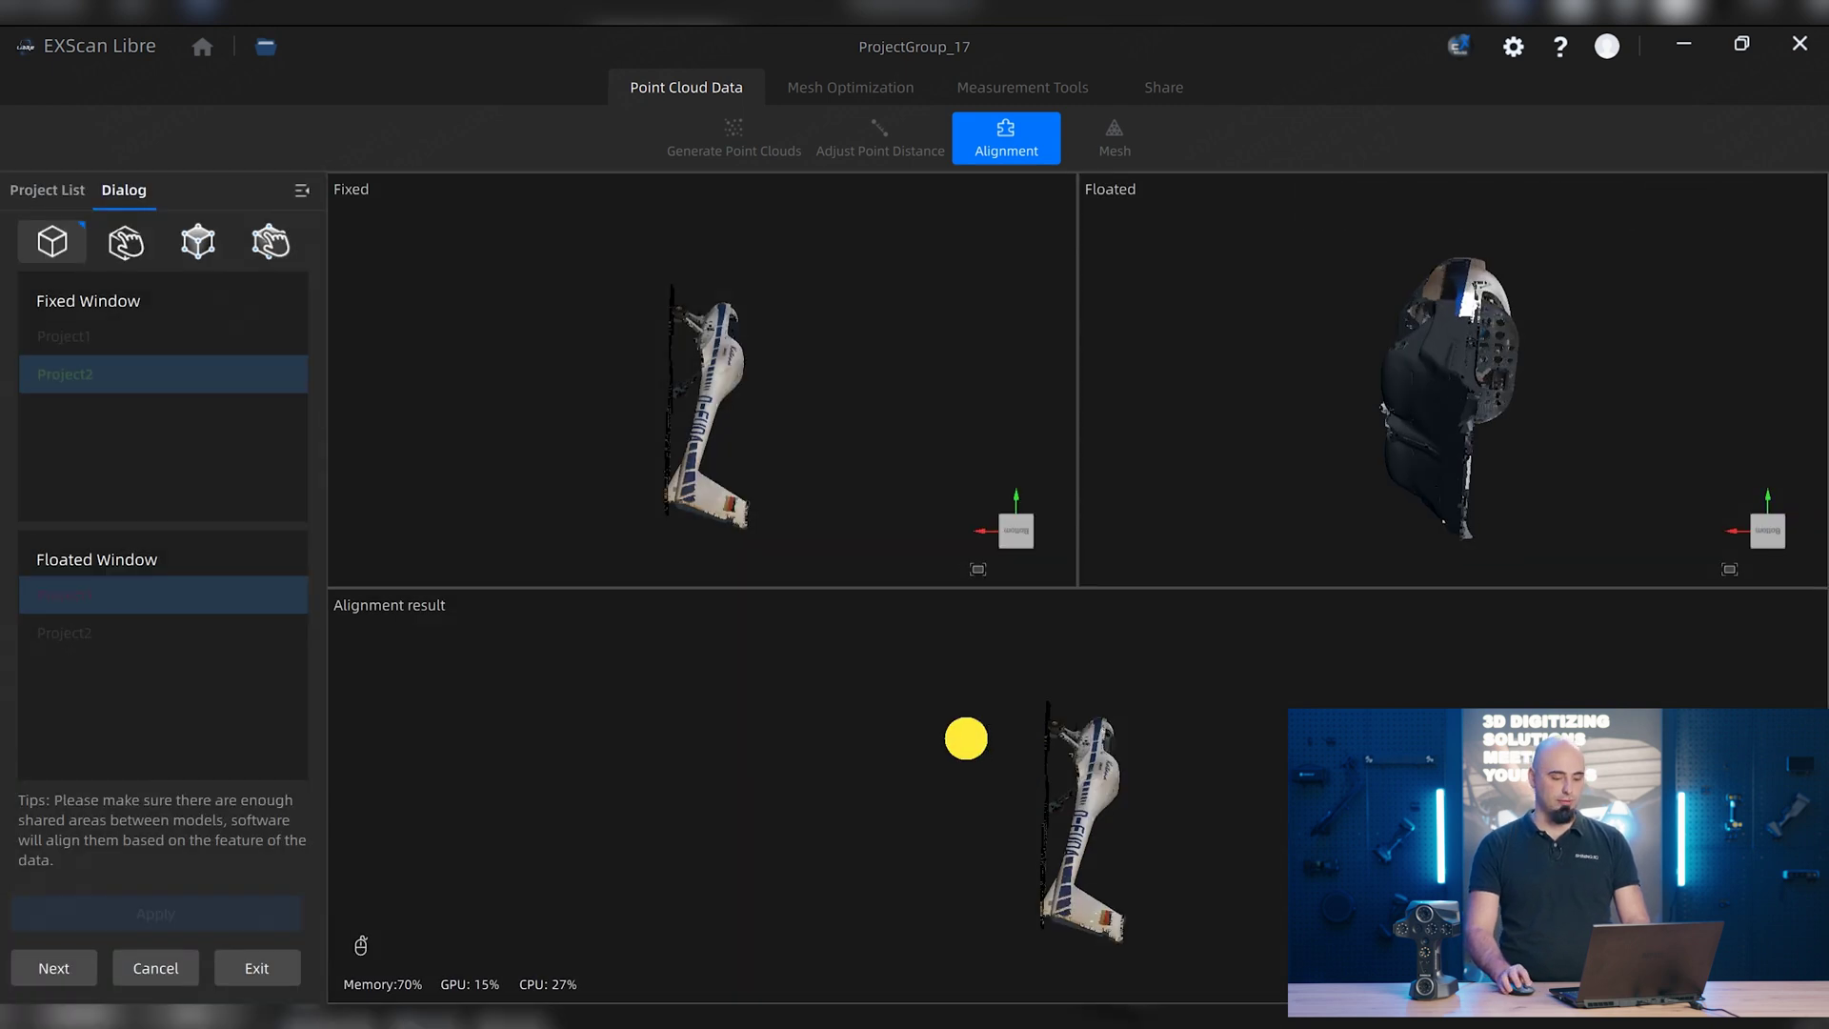
drag(963, 734, 1000, 820)
scroll(1000, 820, up, 5)
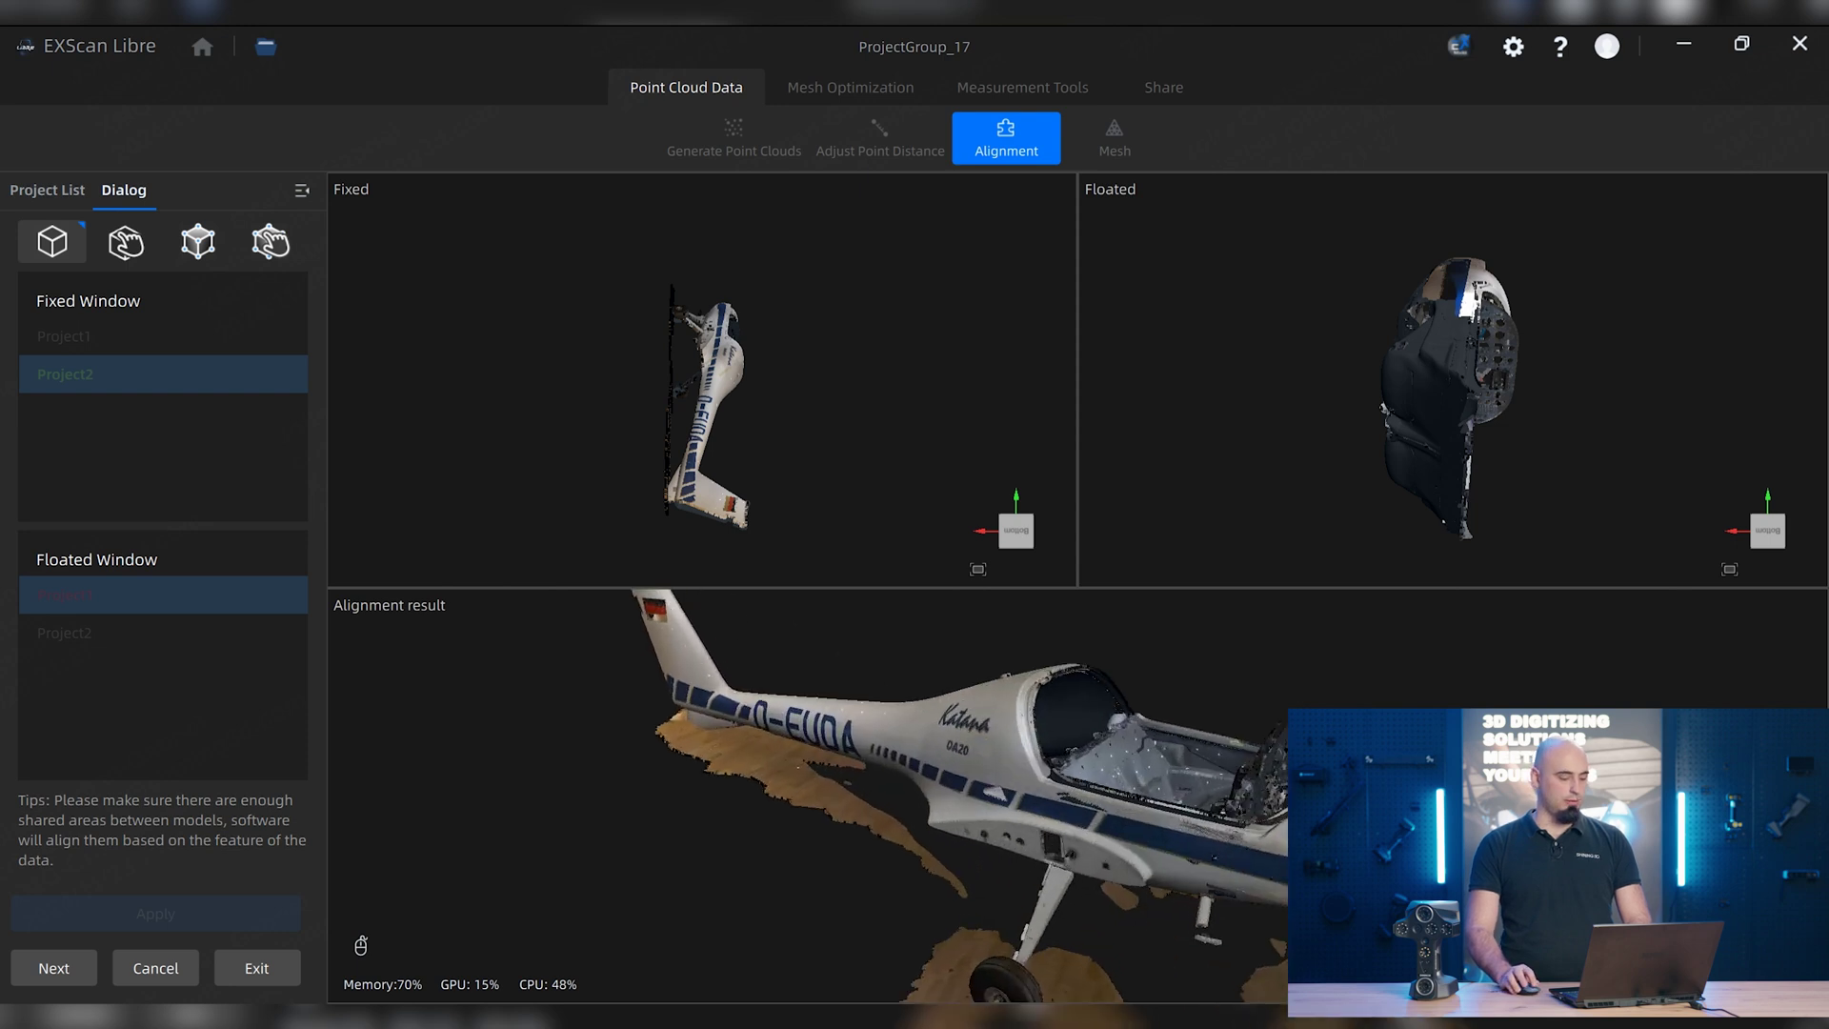
click(77, 966)
Exit the alignment setup and orbit, pan and zoom around the merged Group1 point cloud.
click(270, 963)
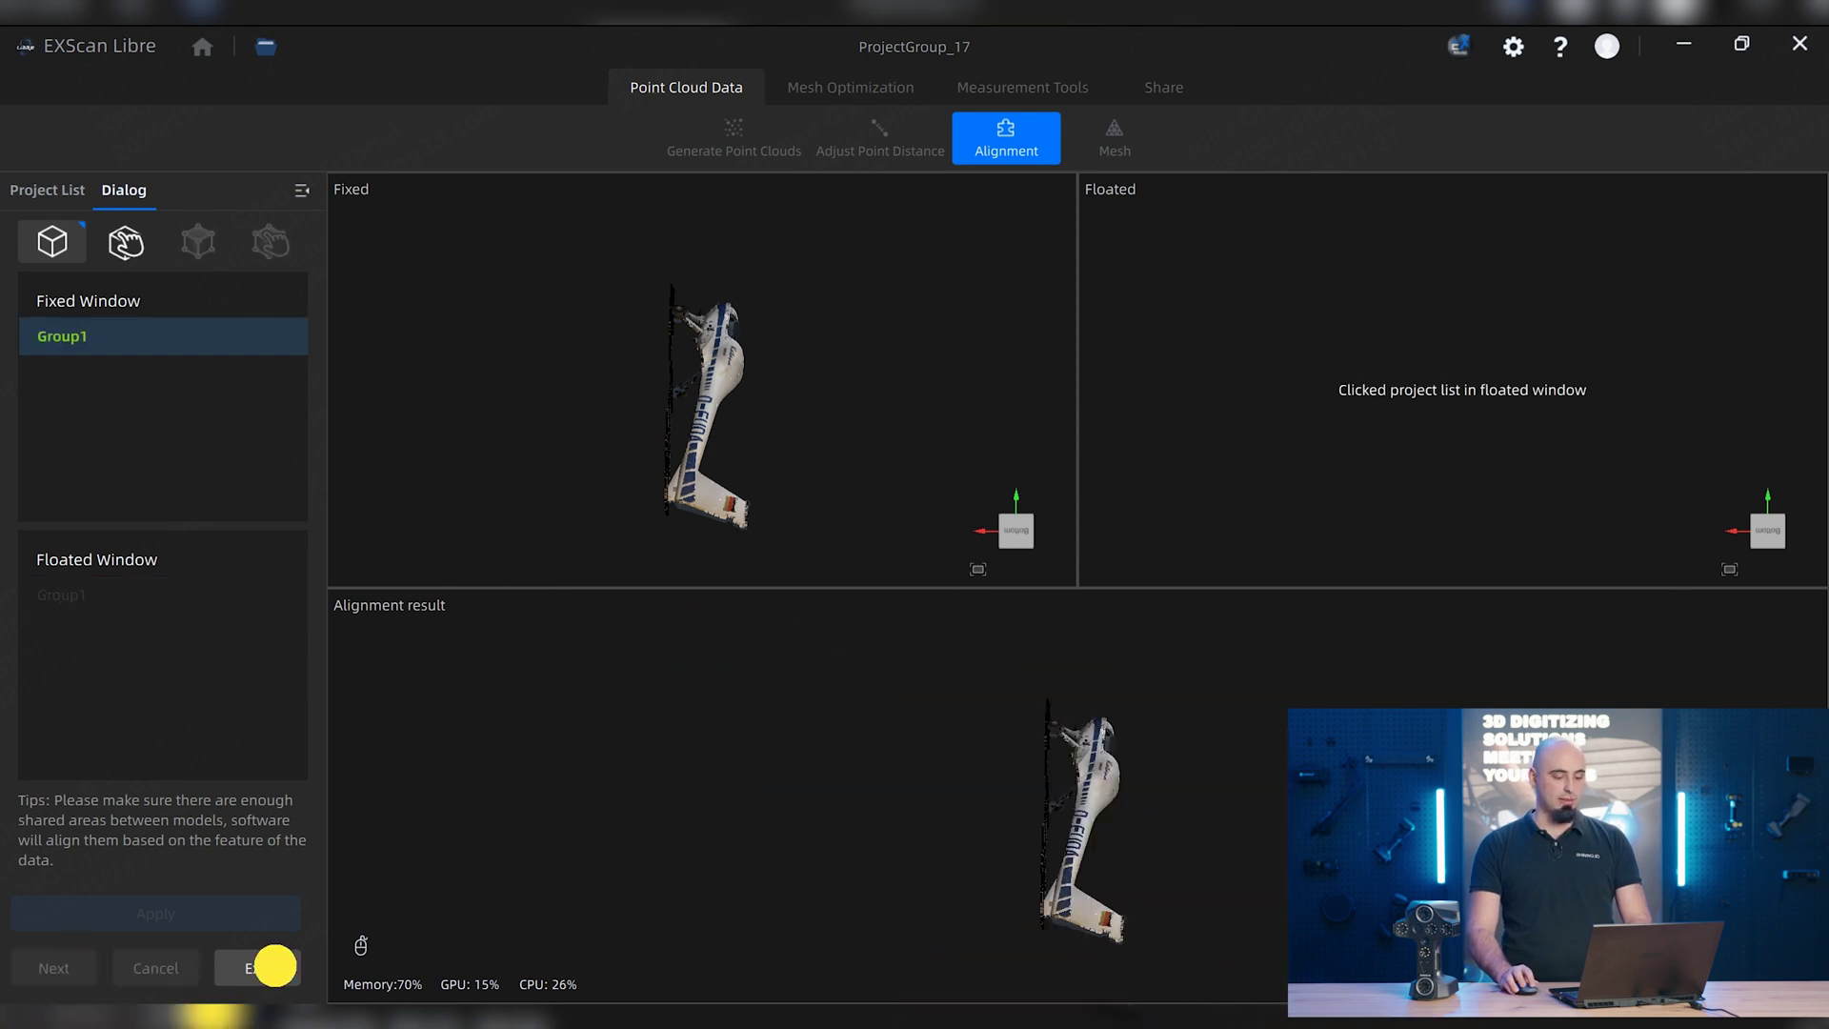
drag(819, 629, 857, 641)
scroll(858, 641, up, 3)
mouse_move(743, 609)
mouse_down()
mouse_move(666, 624)
mouse_move(943, 482)
mouse_up()
scroll(943, 482, up, 2)
mouse_move(952, 629)
right_down()
mouse_move(1029, 620)
mouse_move(1314, 461)
mouse_move(1381, 534)
right_up()
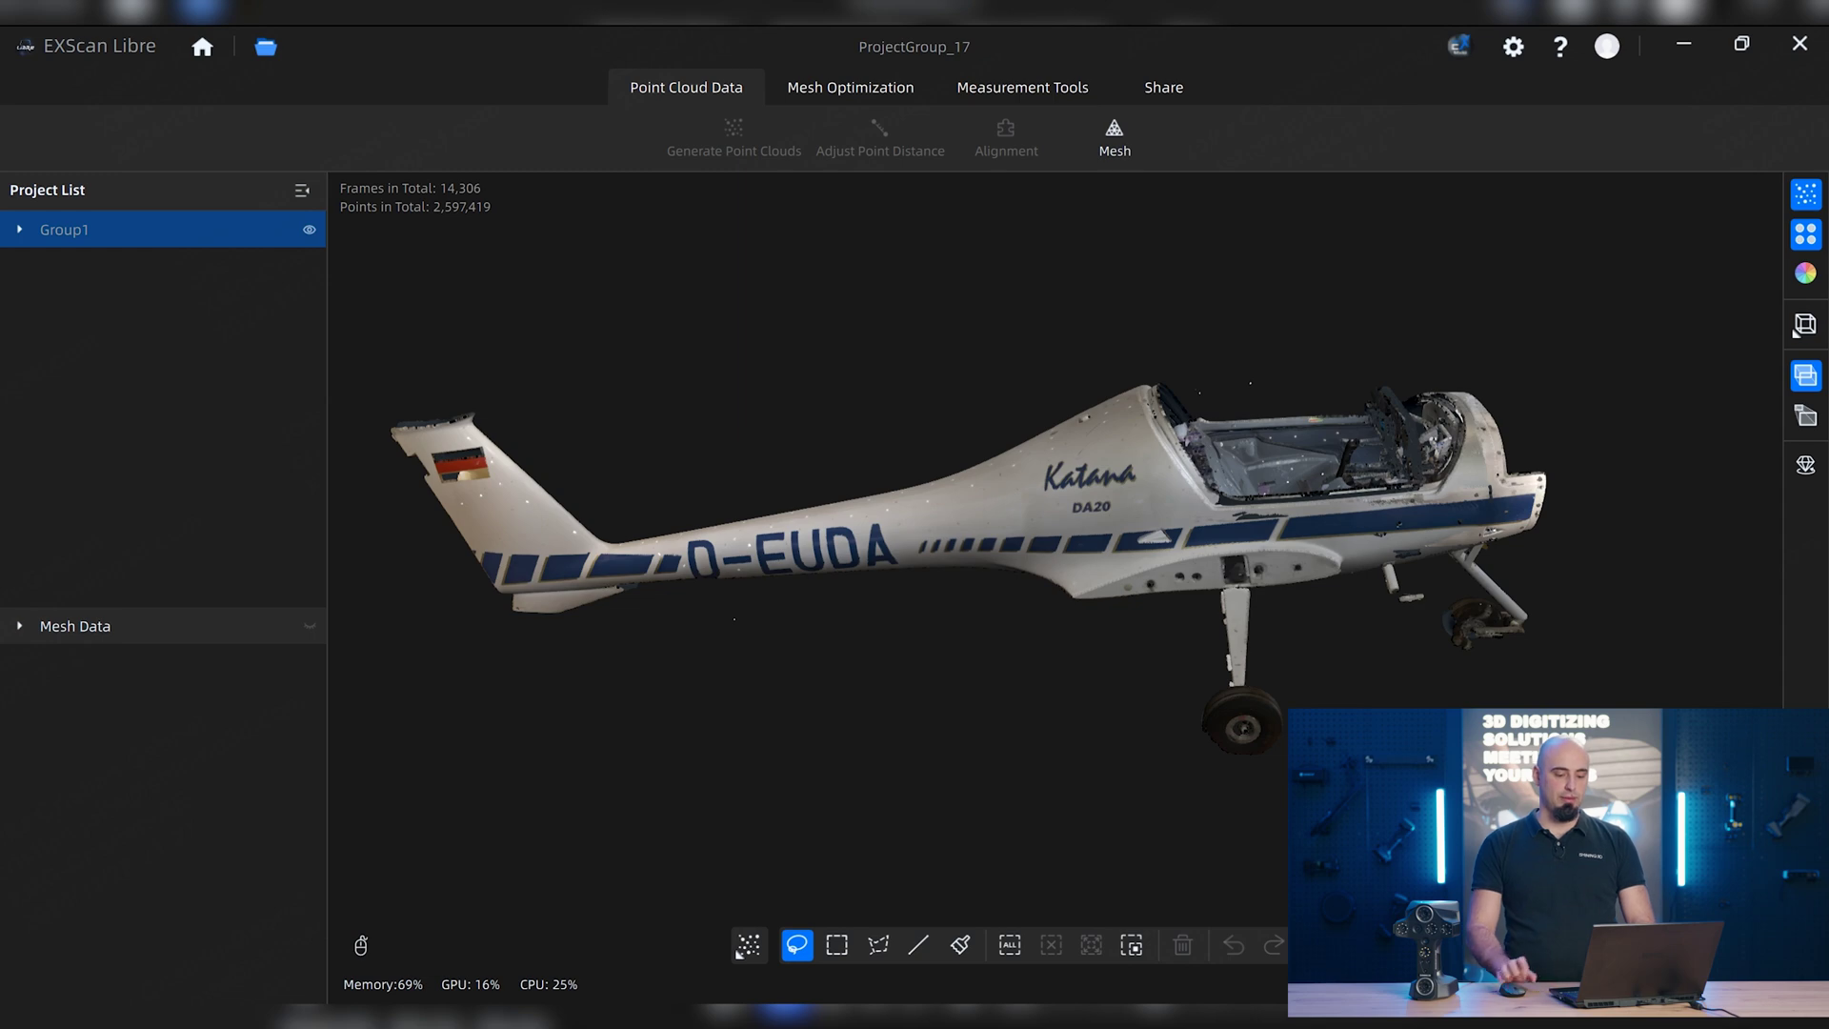
scroll(1096, 476, up, 10)
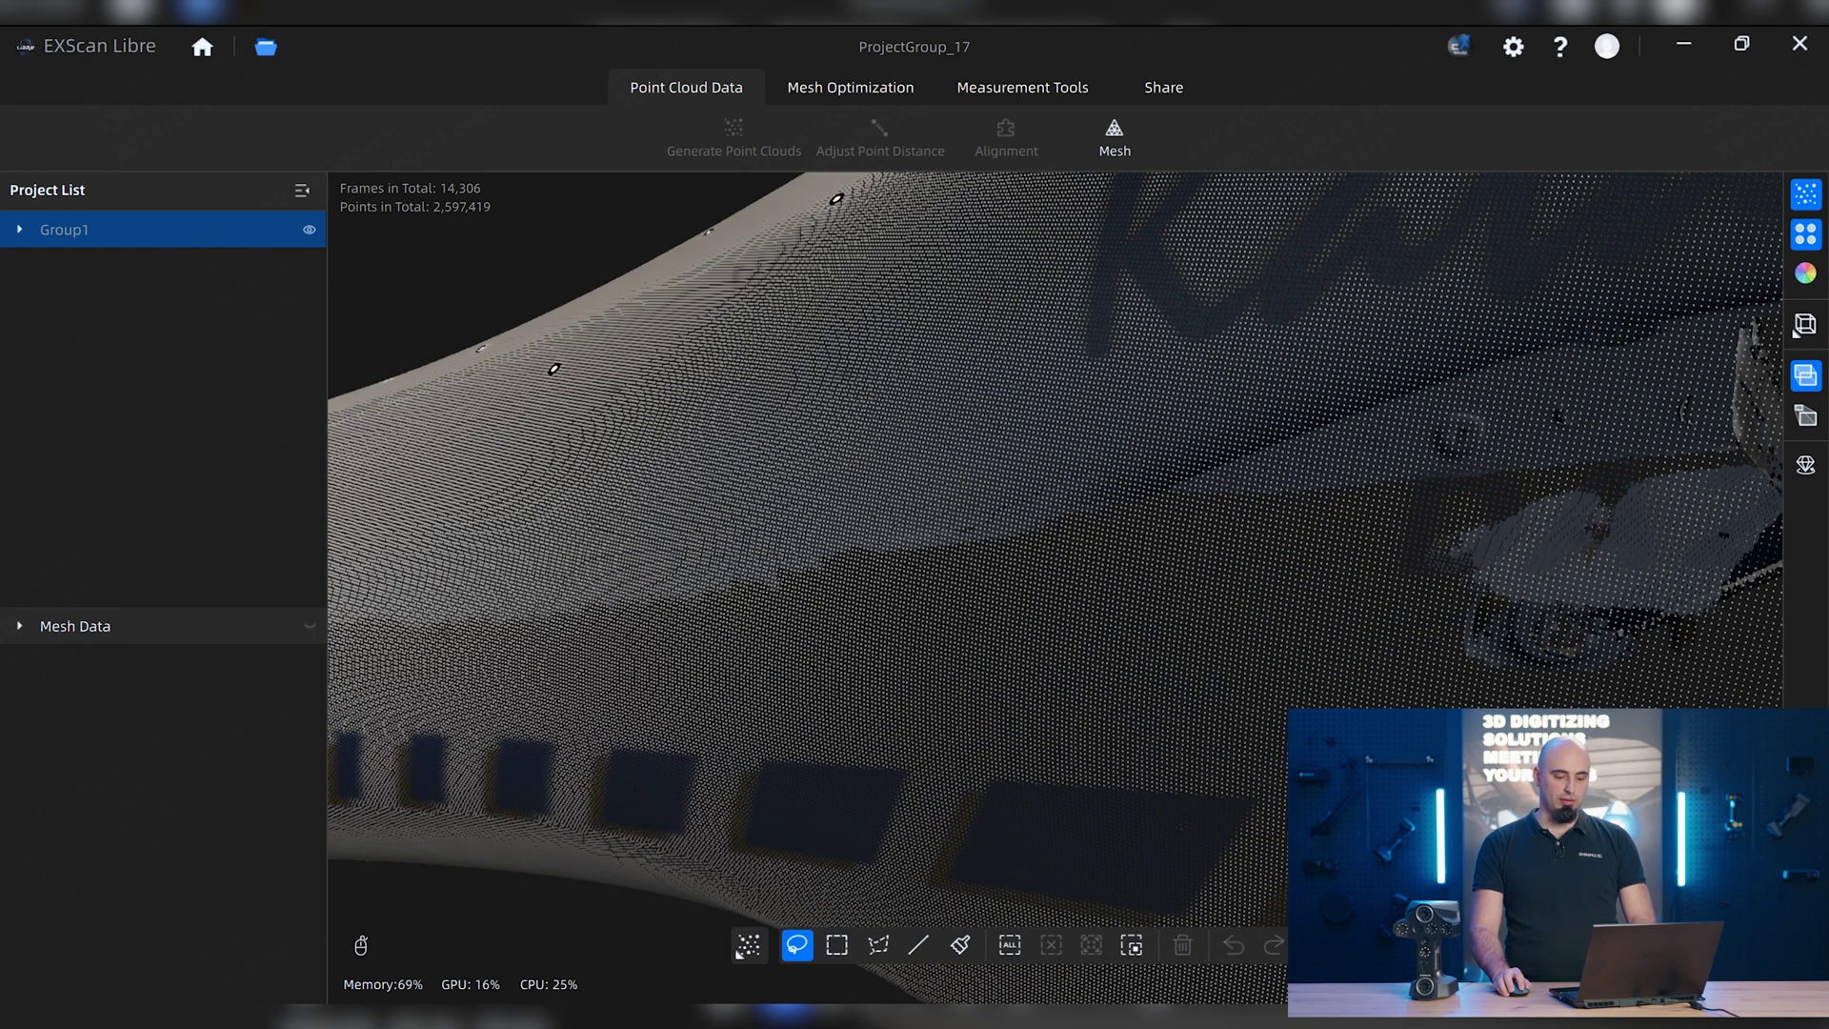
scroll(1054, 550, down, 10)
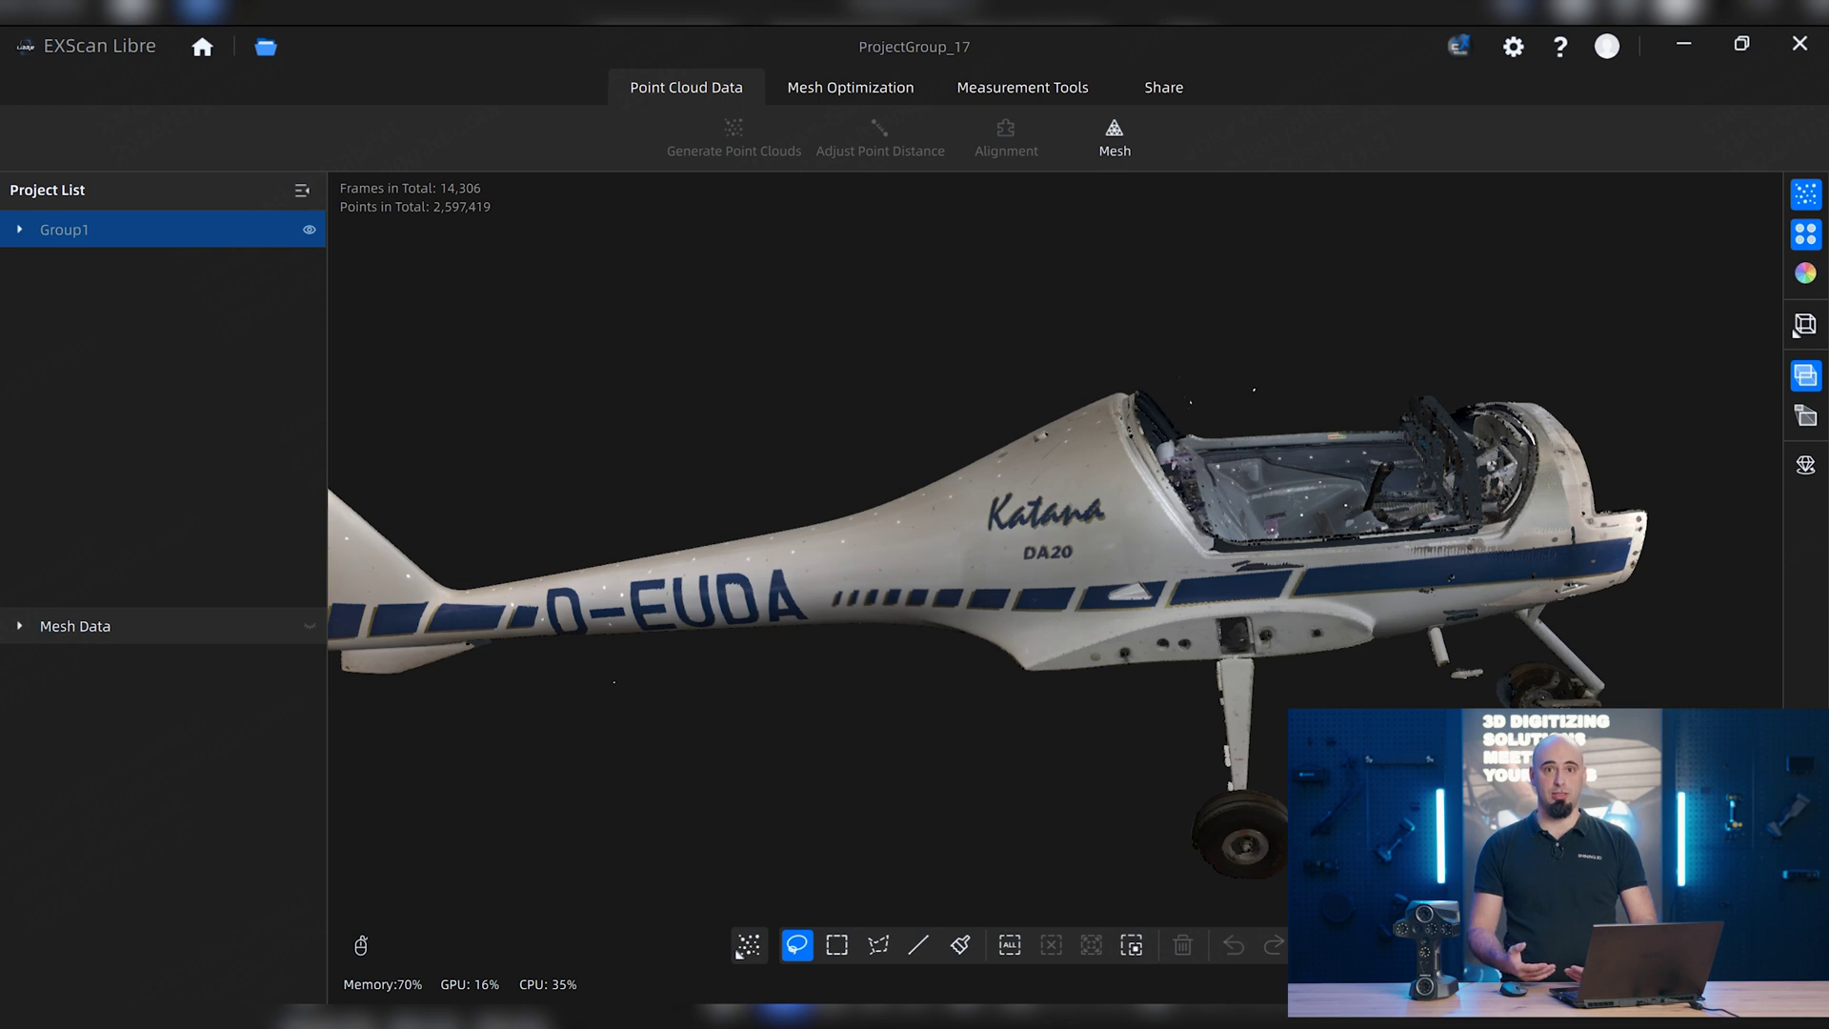
Mesh the point cloud with Recommended Standard optimization and smoothing, creating Group2_mesh1.
click(1114, 138)
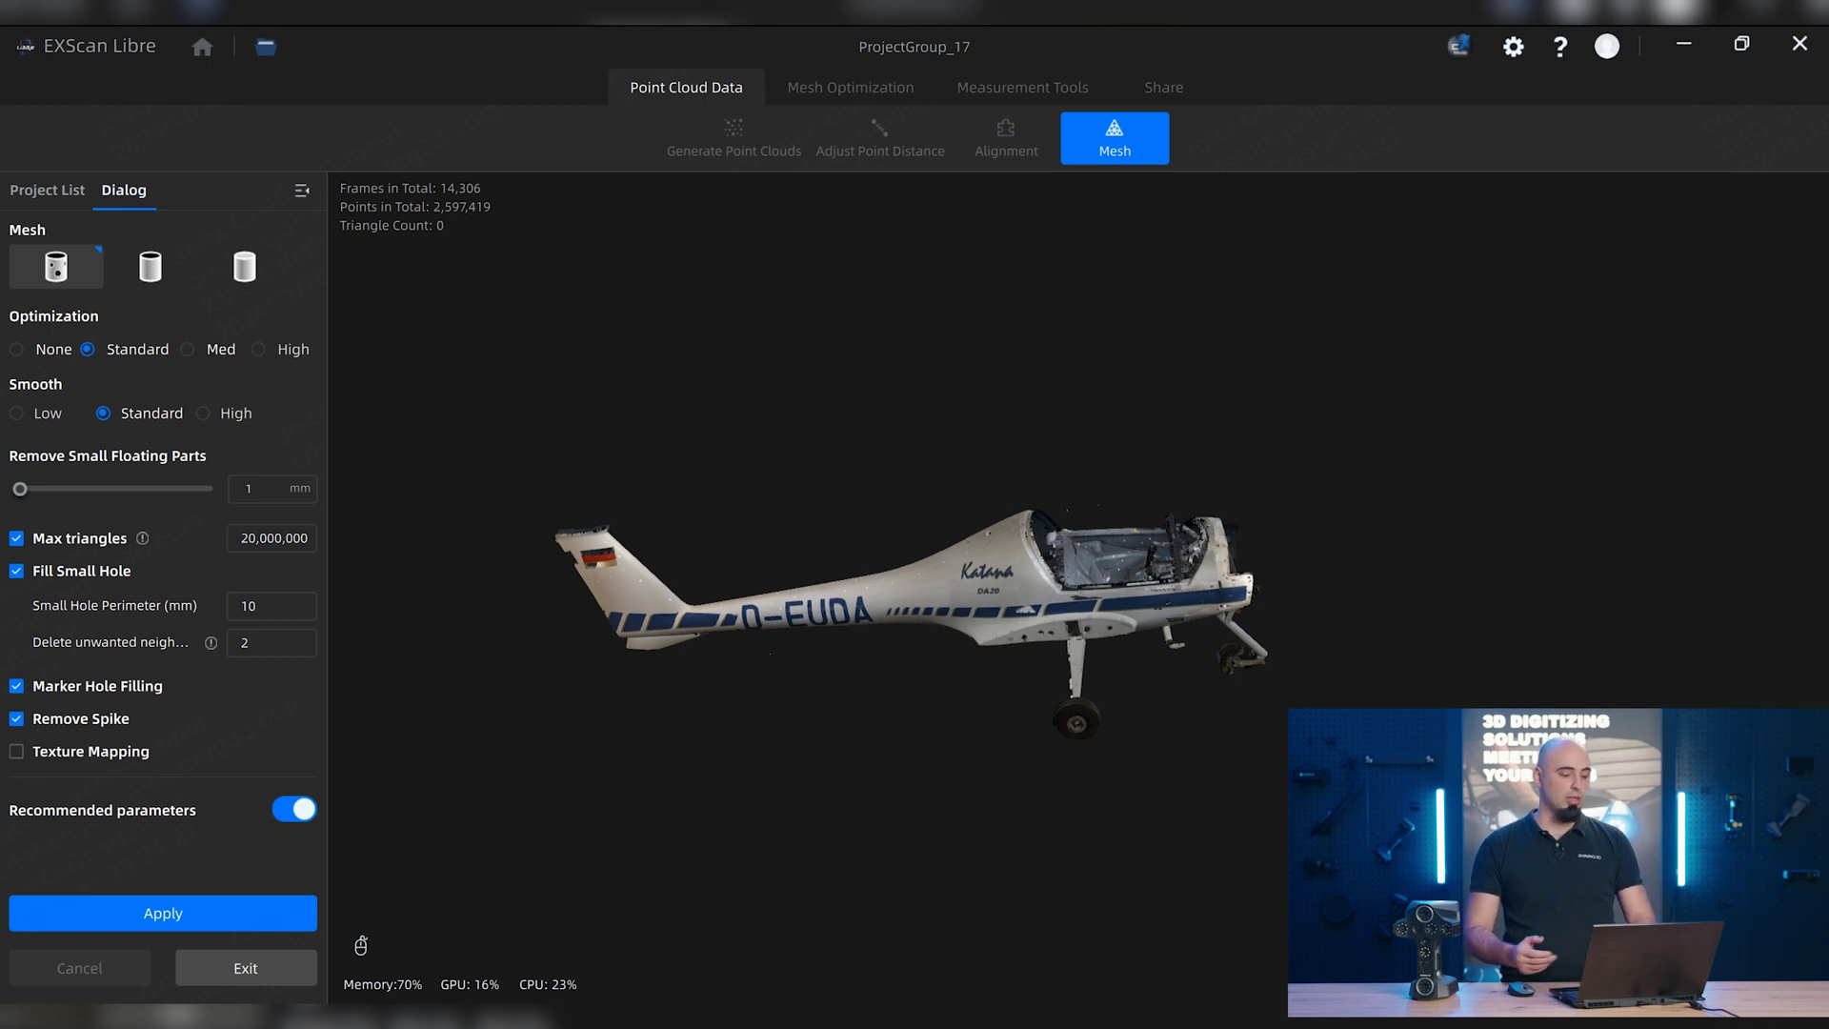
click(163, 912)
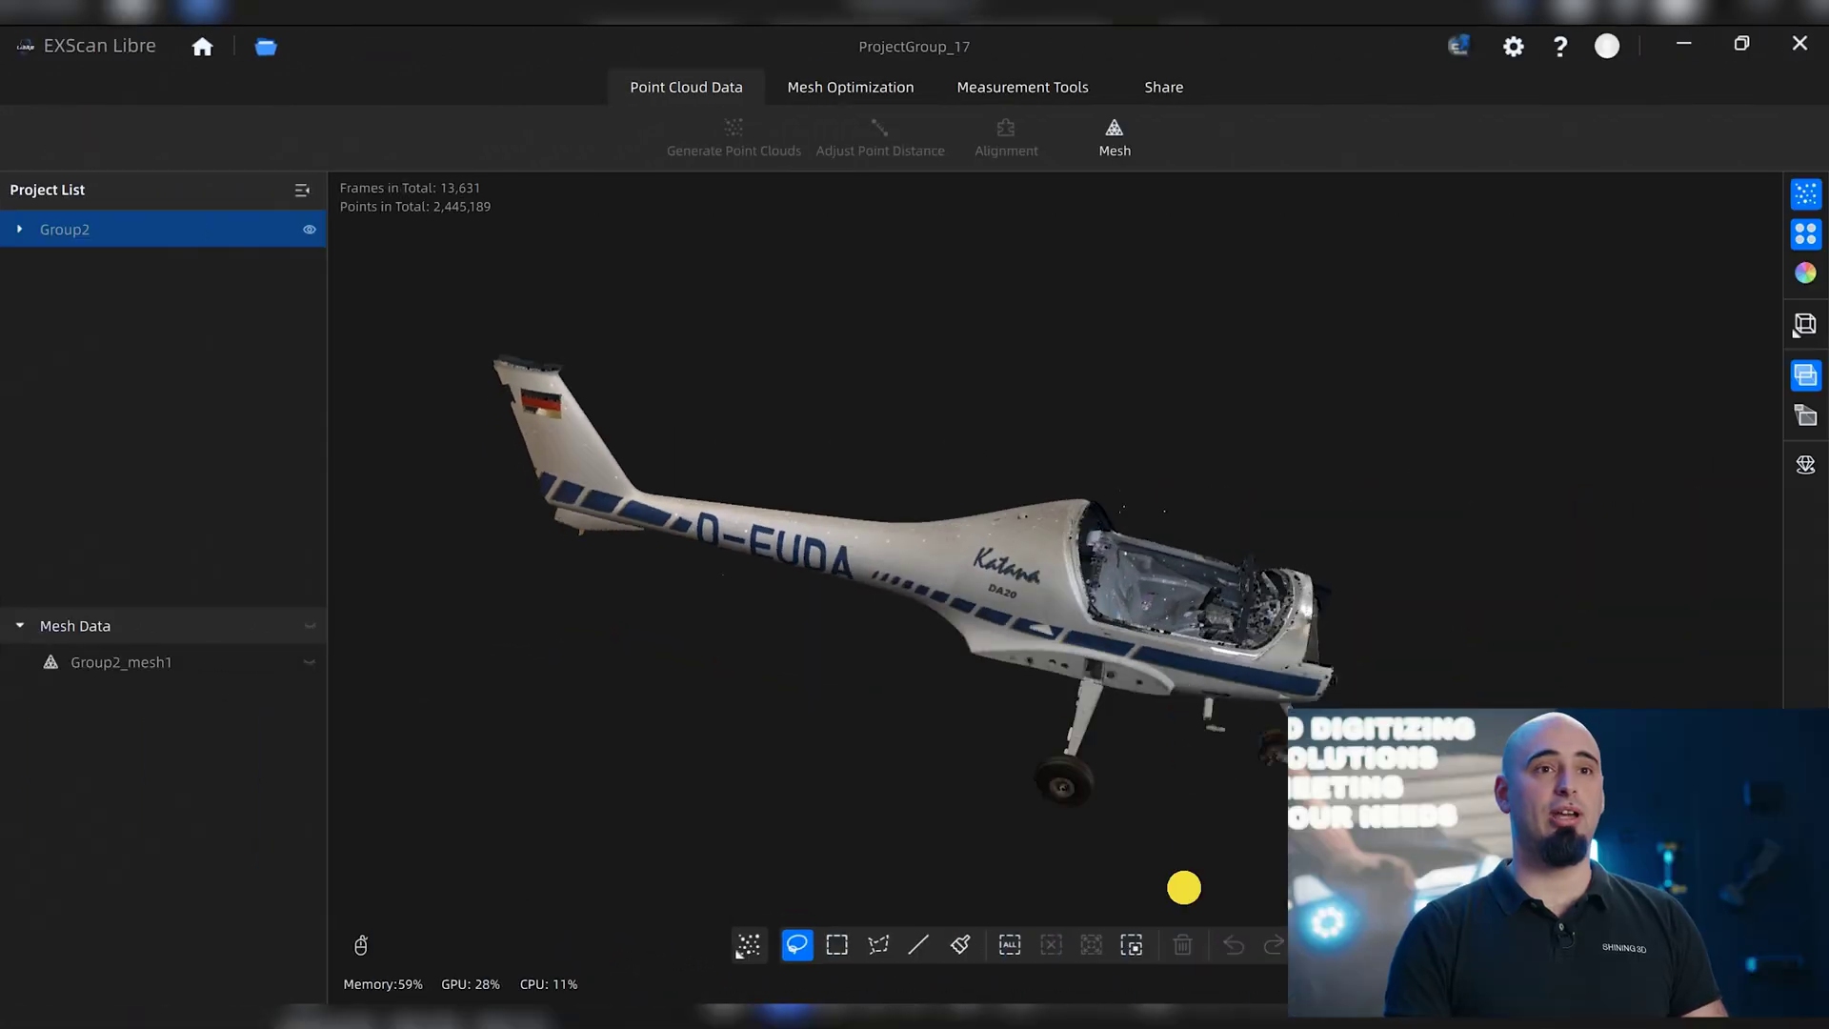
Orbit and zoom in on Group2_mesh1 to inspect the Katana DA20 lettering.
drag(1581, 686, 1095, 723)
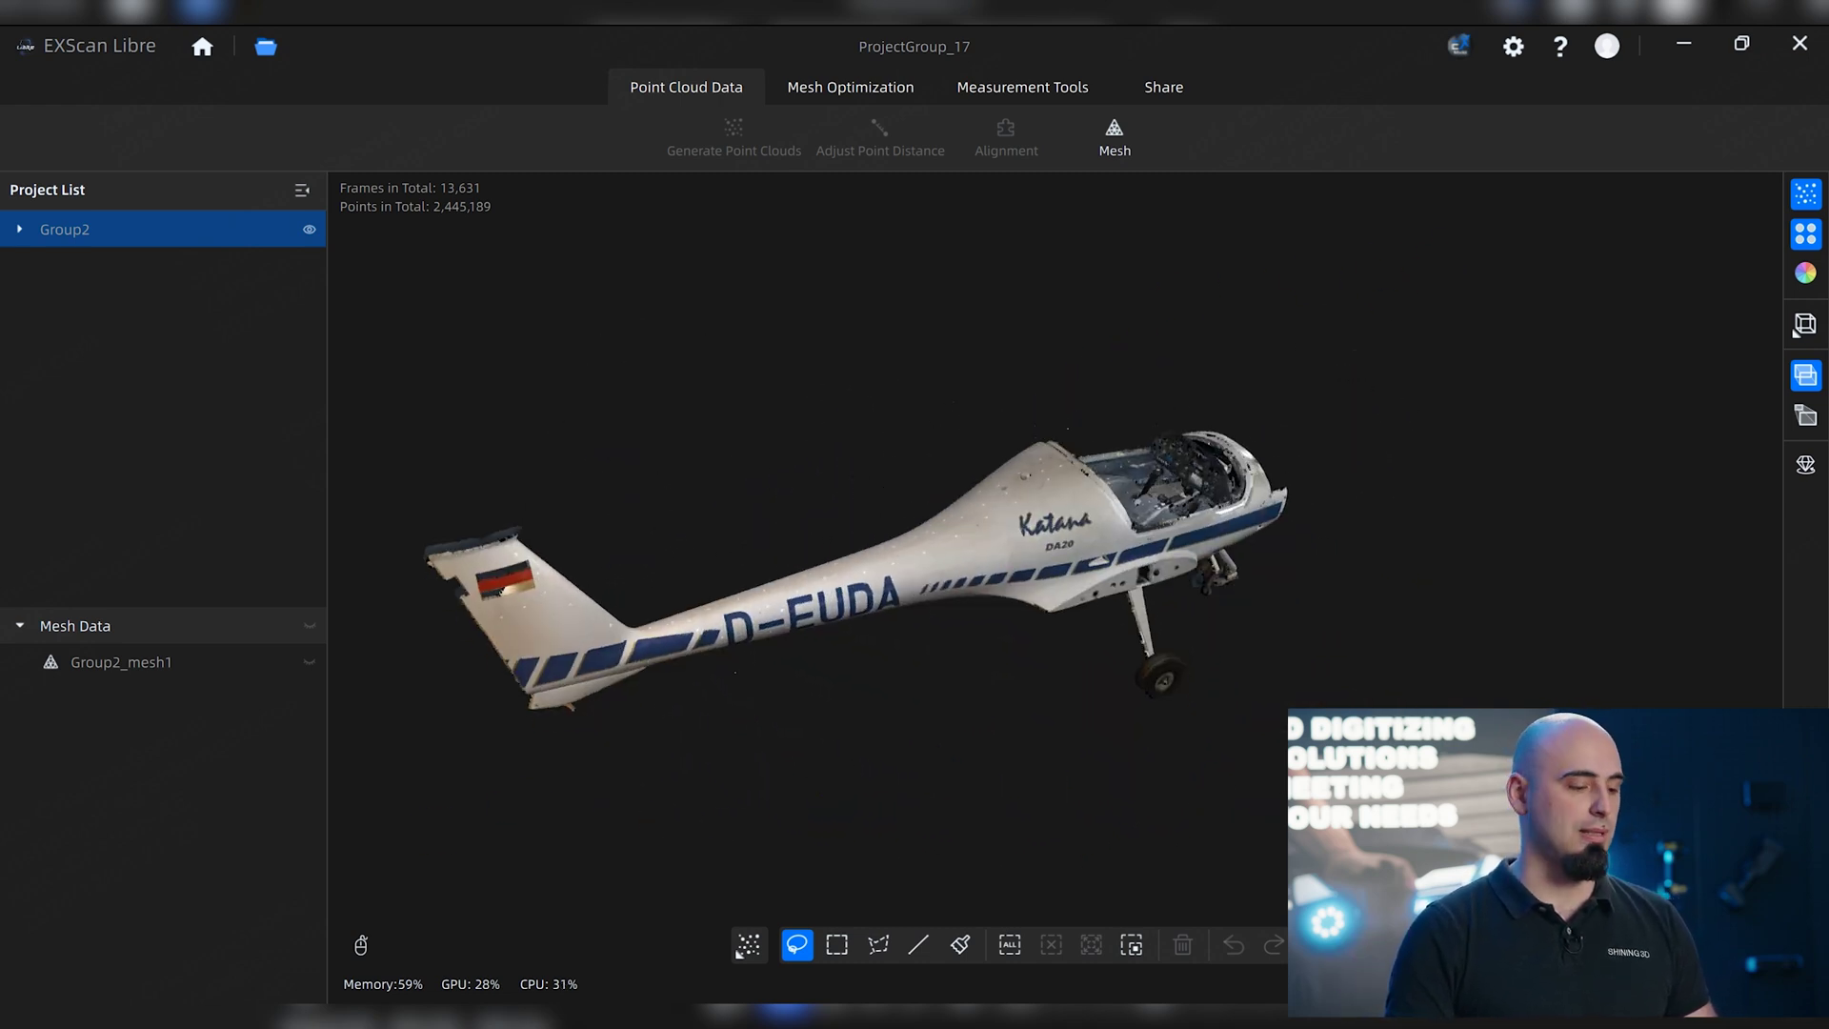
scroll(953, 524, up, 5)
scroll(905, 613, up, 8)
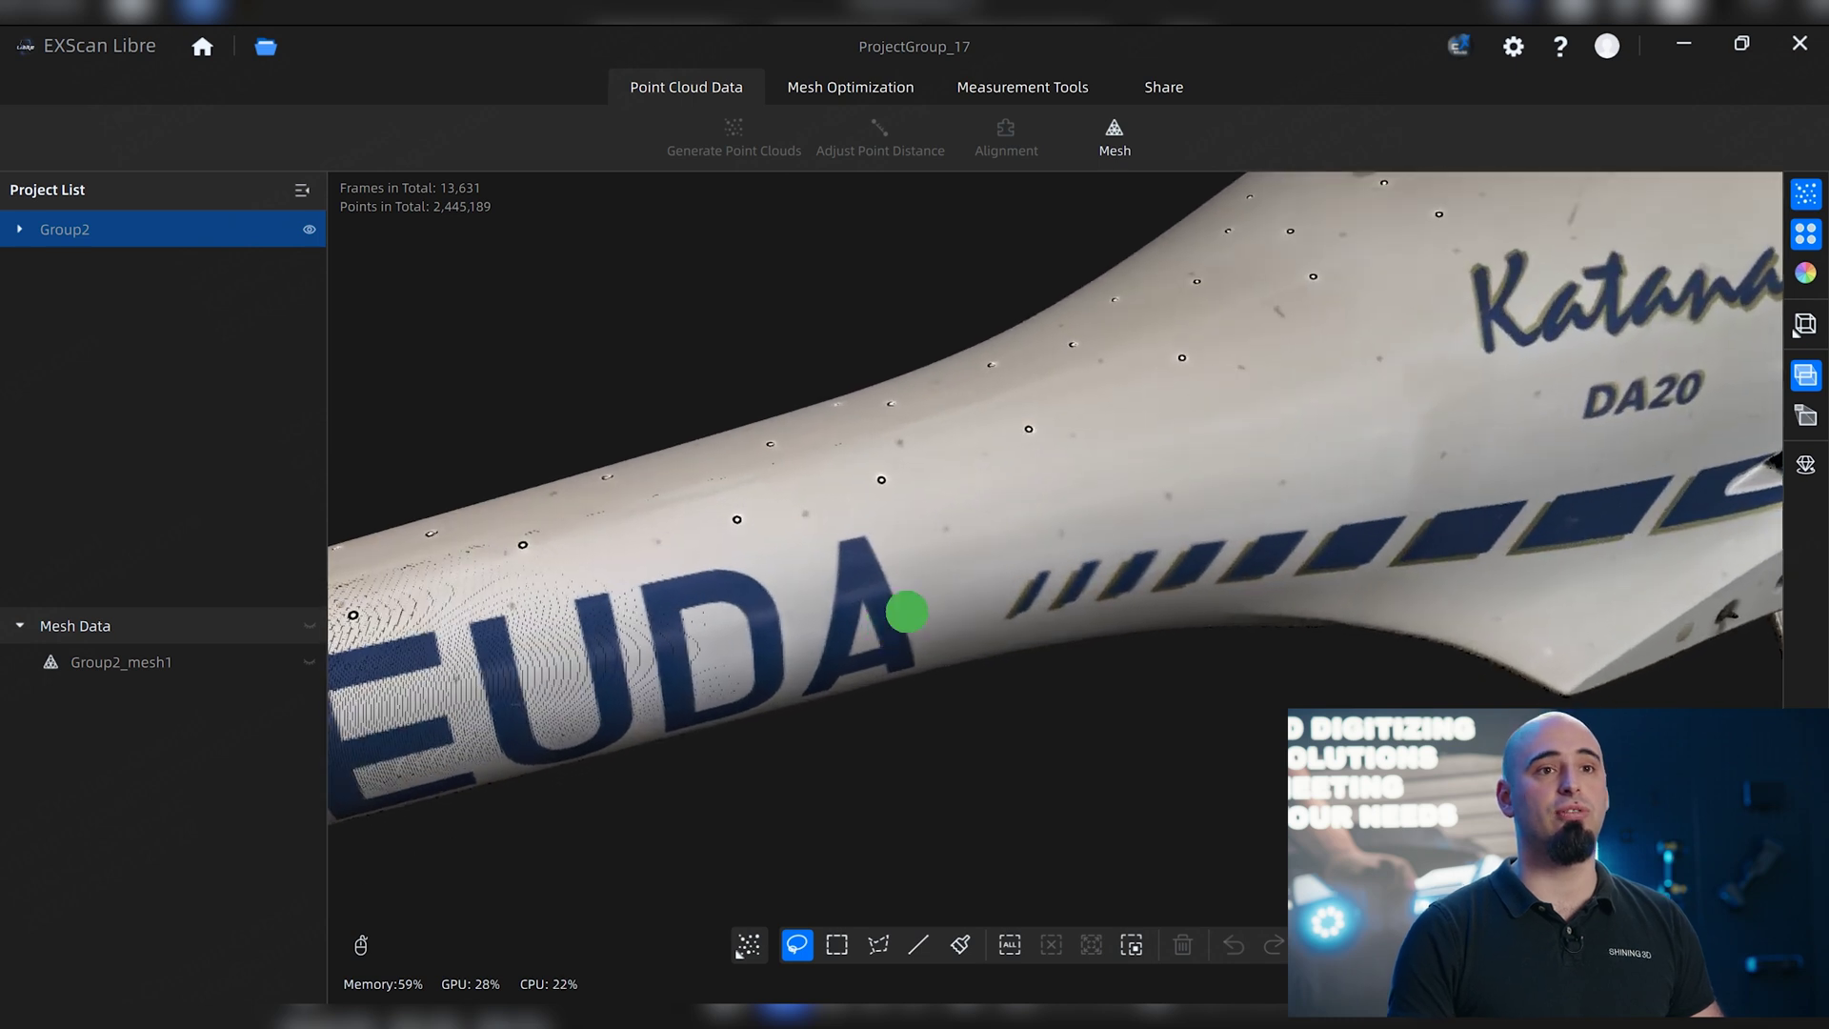
scroll(1143, 559, down, 5)
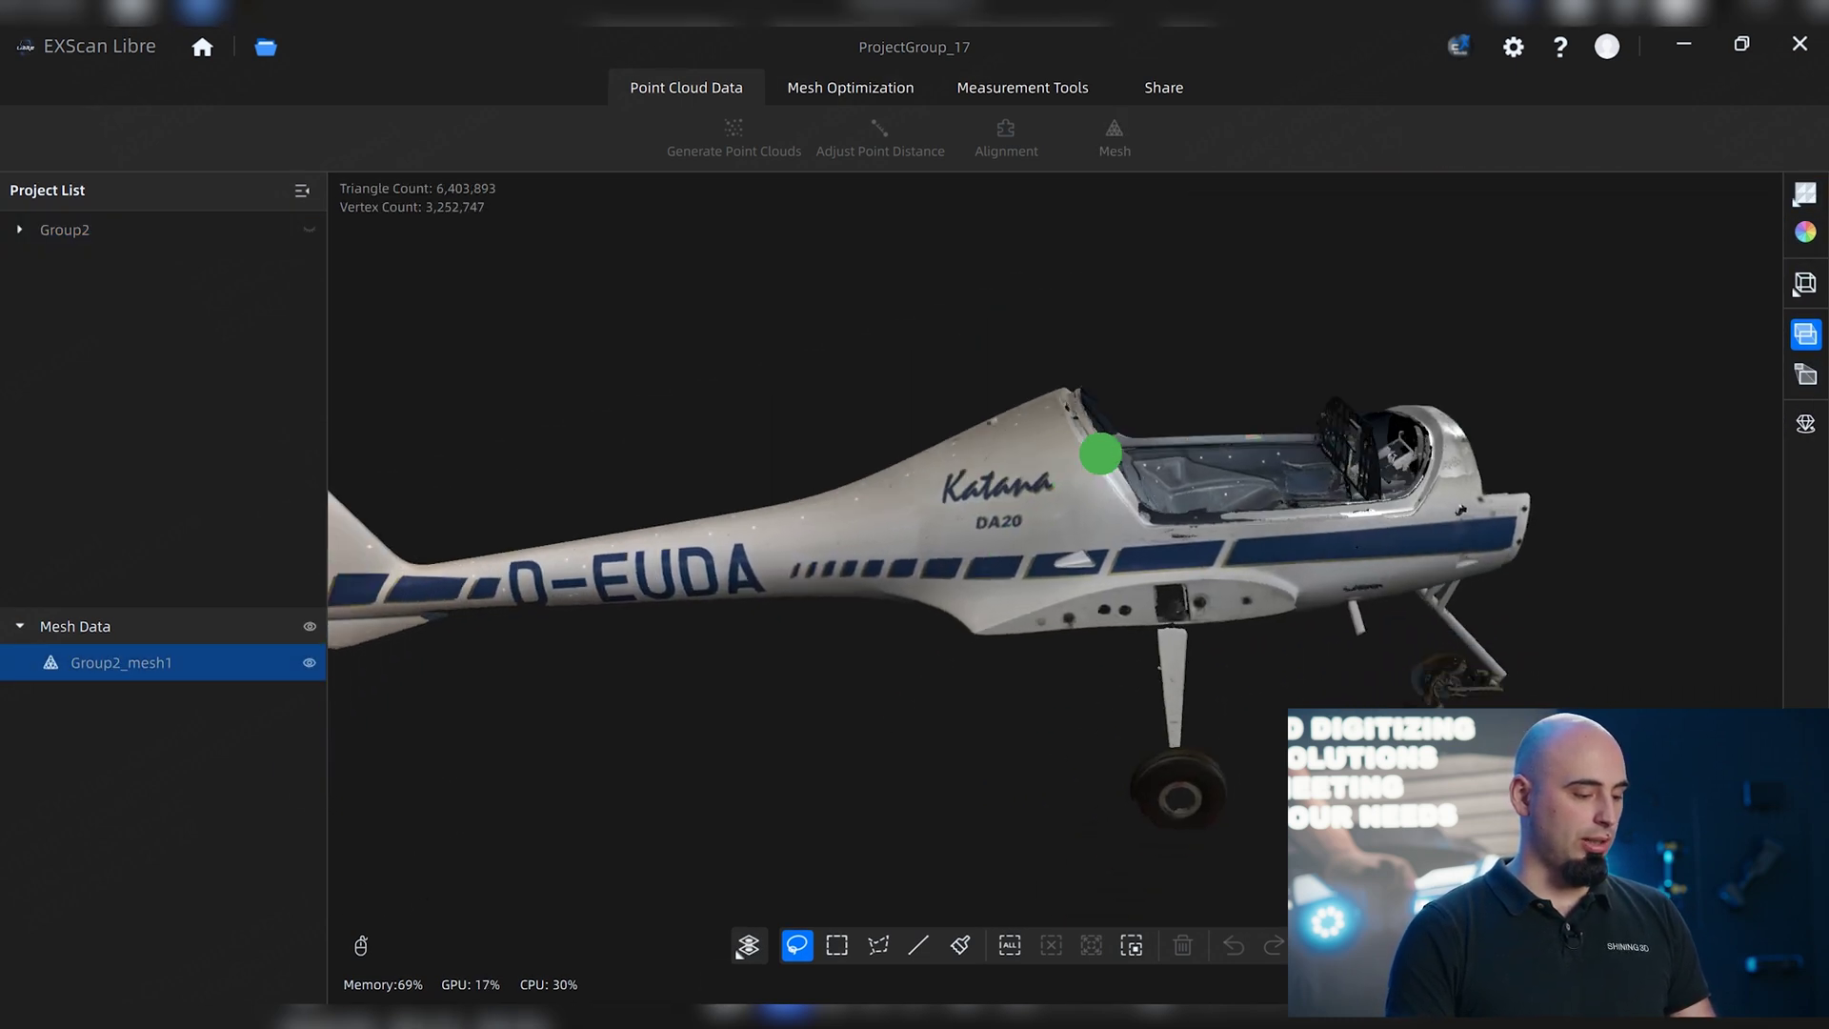
scroll(1100, 455, up, 6)
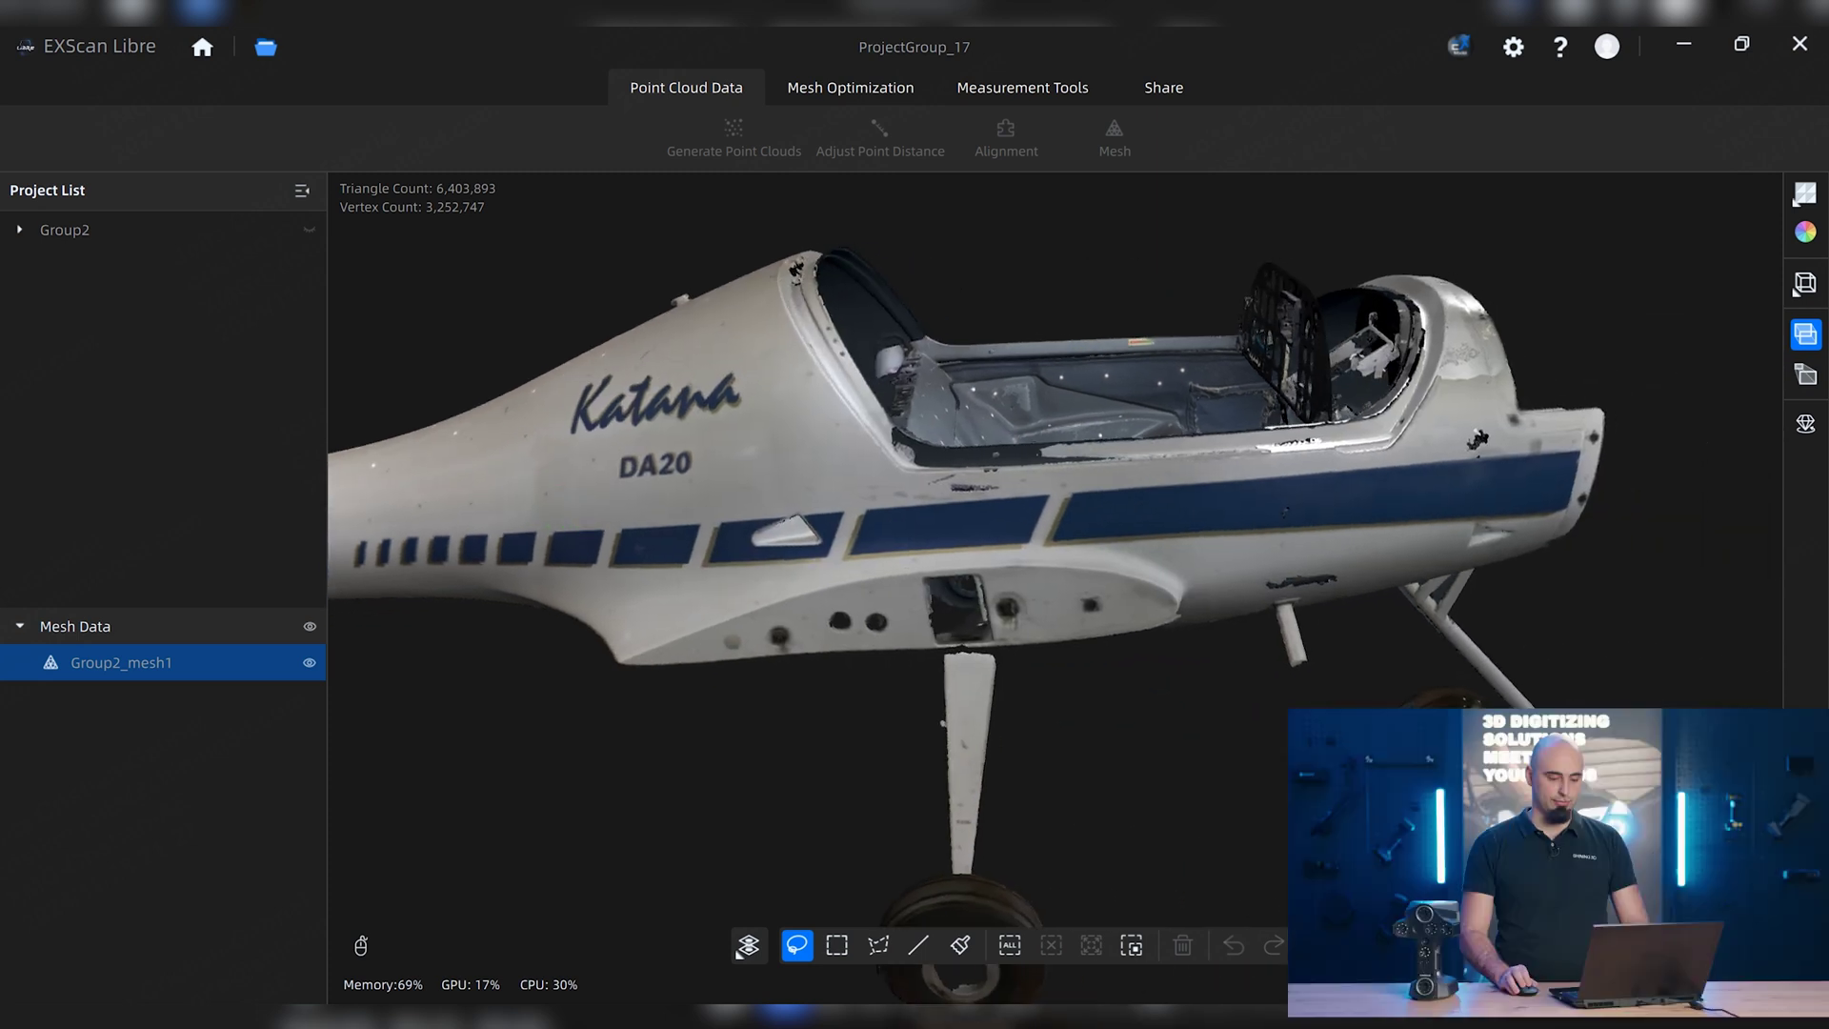
scroll(477, 610, up, 4)
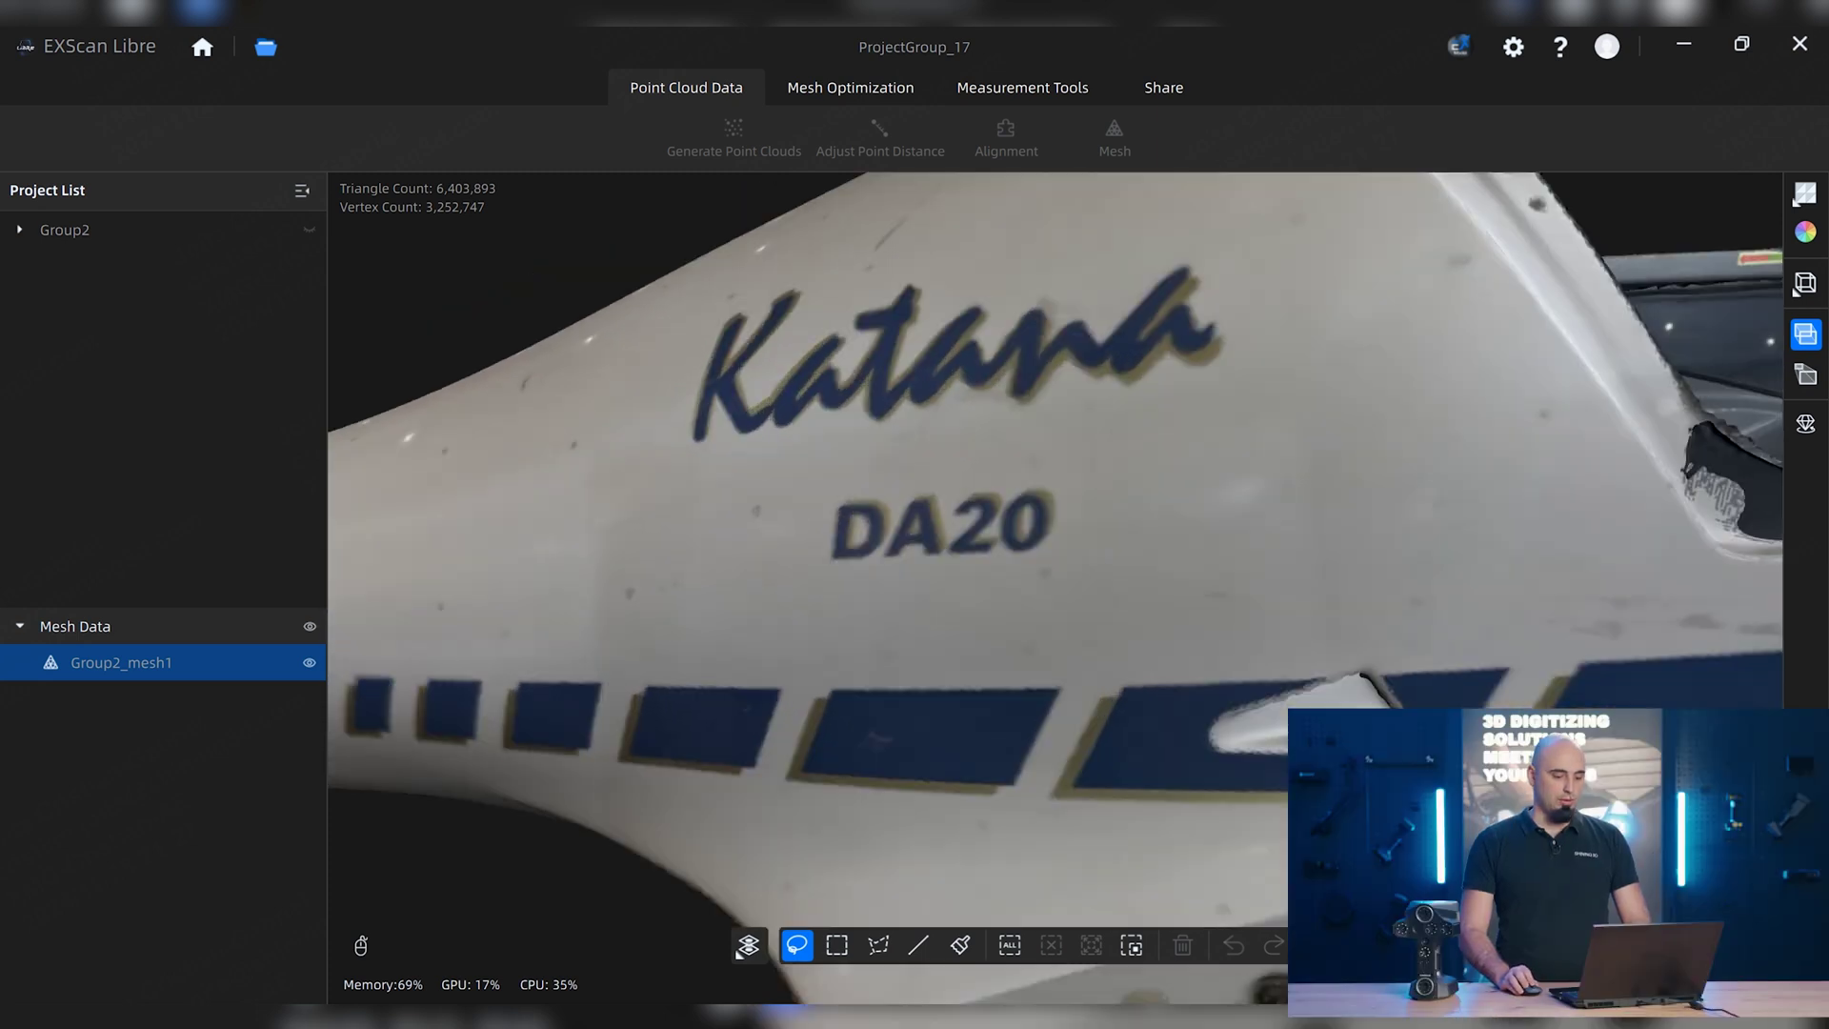
Hide the mesh texture and orbit the bare geometry around the cockpit and side.
click(1805, 231)
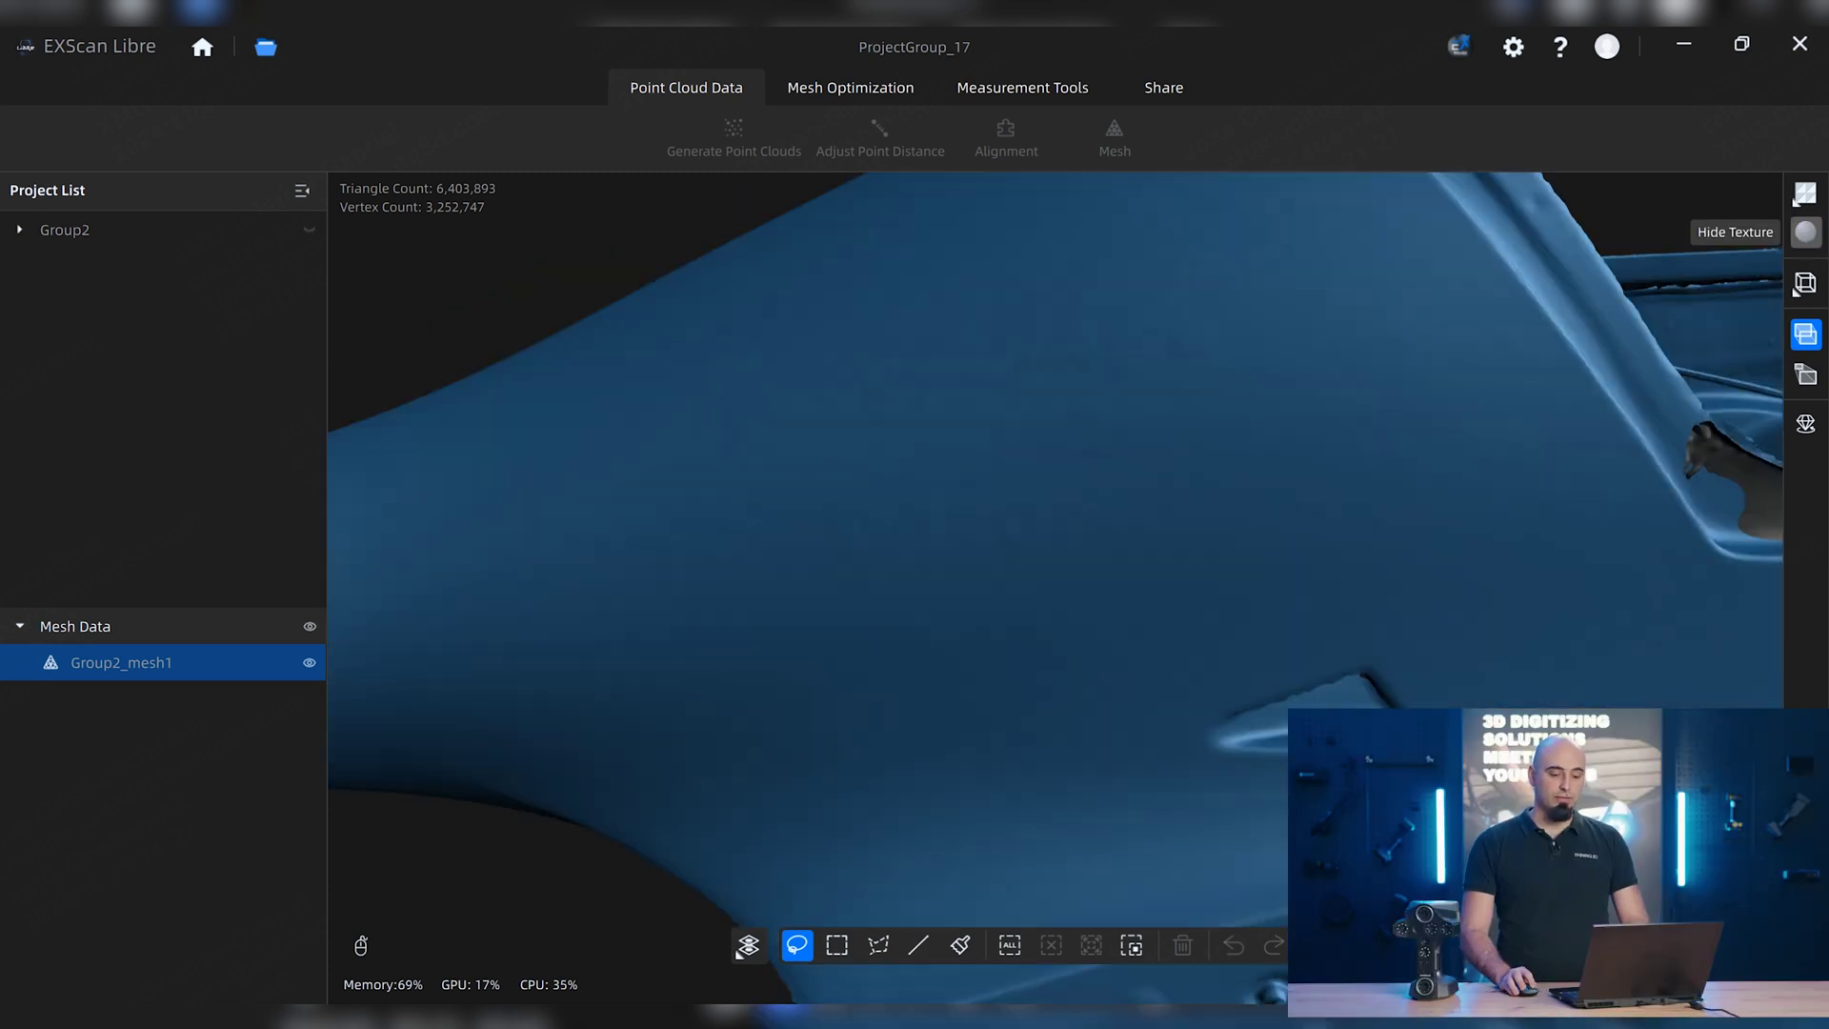
scroll(1048, 572, down, 3)
drag(1048, 572, 934, 629)
scroll(953, 571, up, 5)
drag(817, 391, 857, 428)
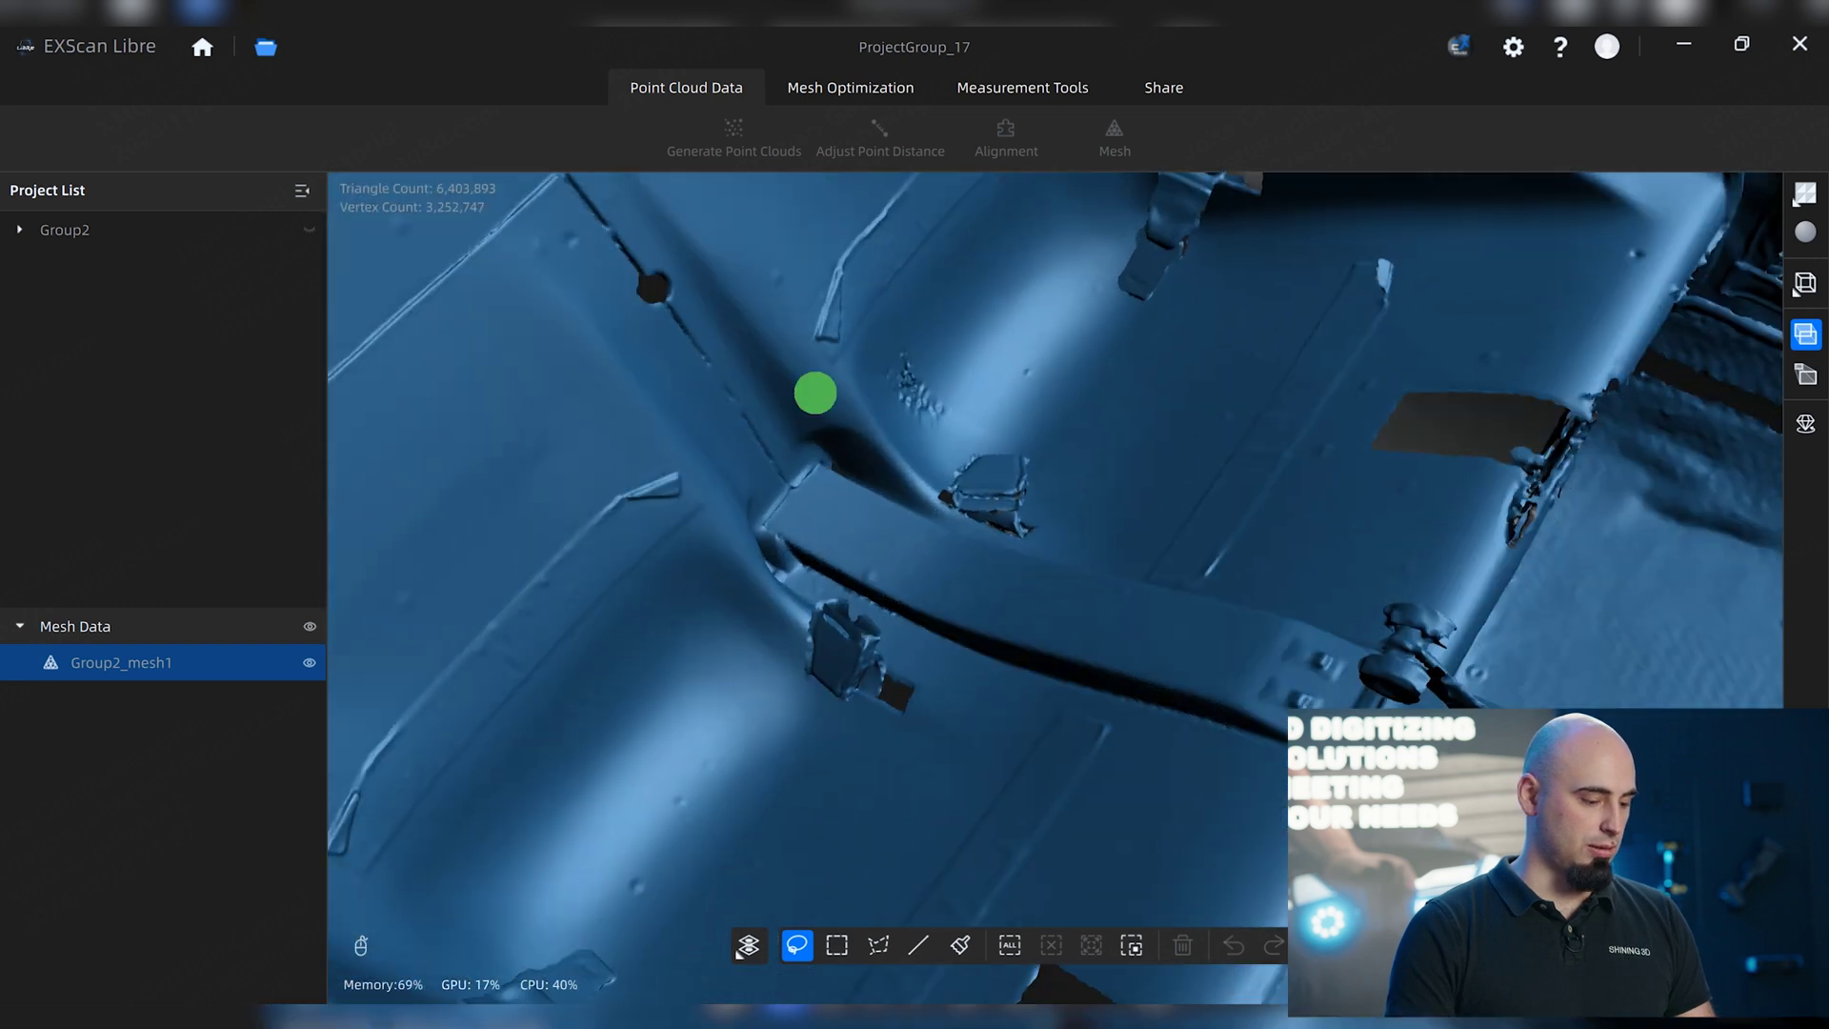
scroll(857, 429, down, 3)
drag(1048, 447, 1106, 400)
scroll(1388, 322, down, 3)
scroll(1273, 162, up, 3)
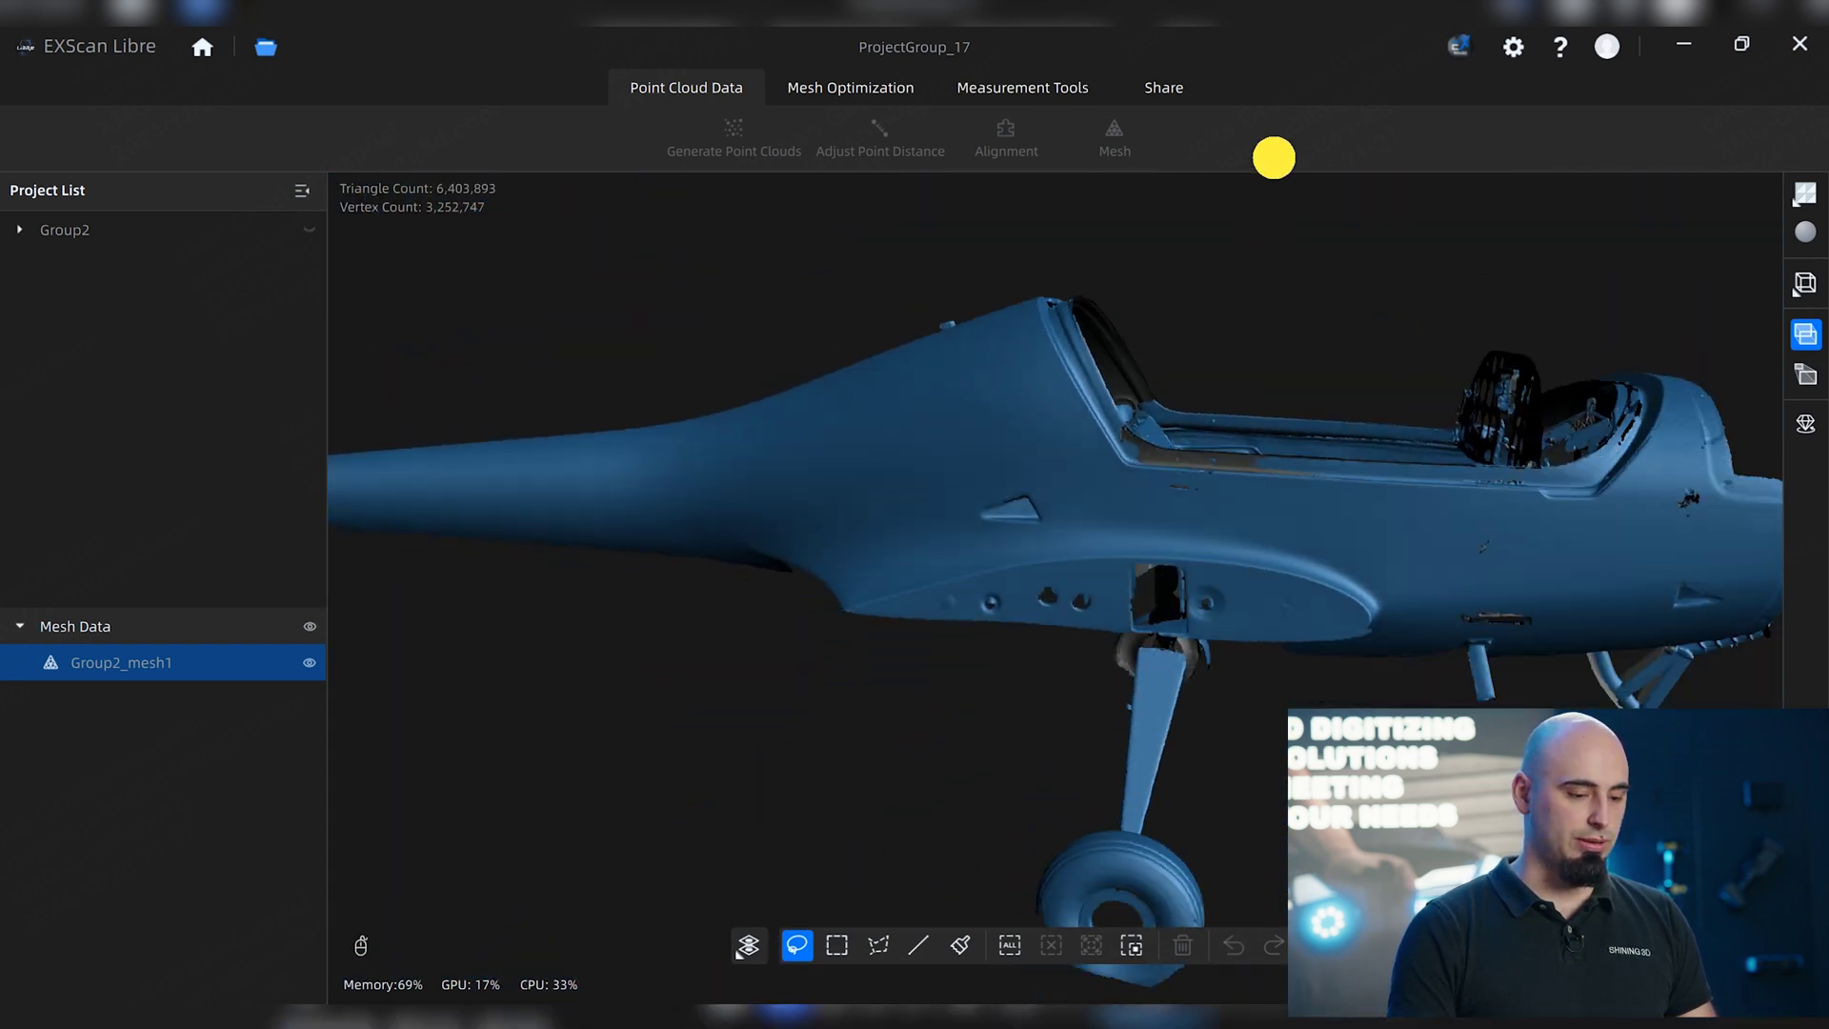
Switch the mesh display to flat shading and zoom in.
click(1805, 193)
click(1757, 198)
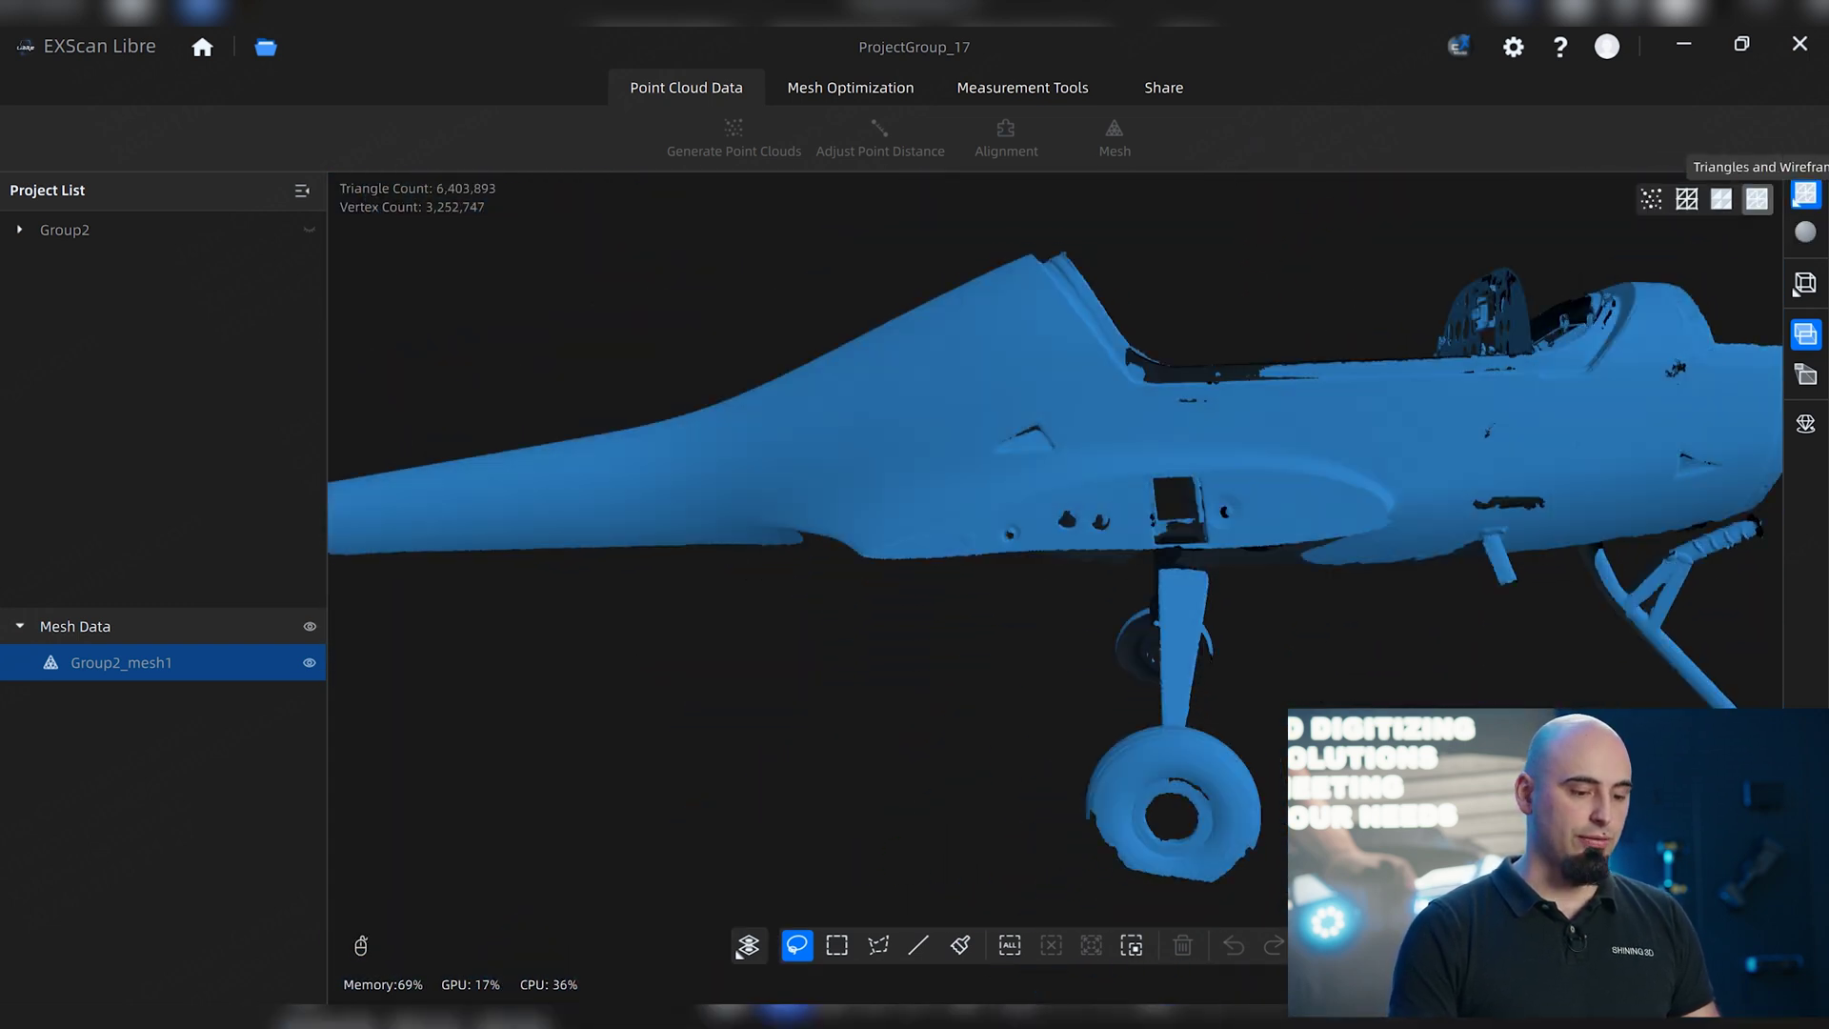
scroll(1054, 381, up, 3)
scroll(927, 386, up, 4)
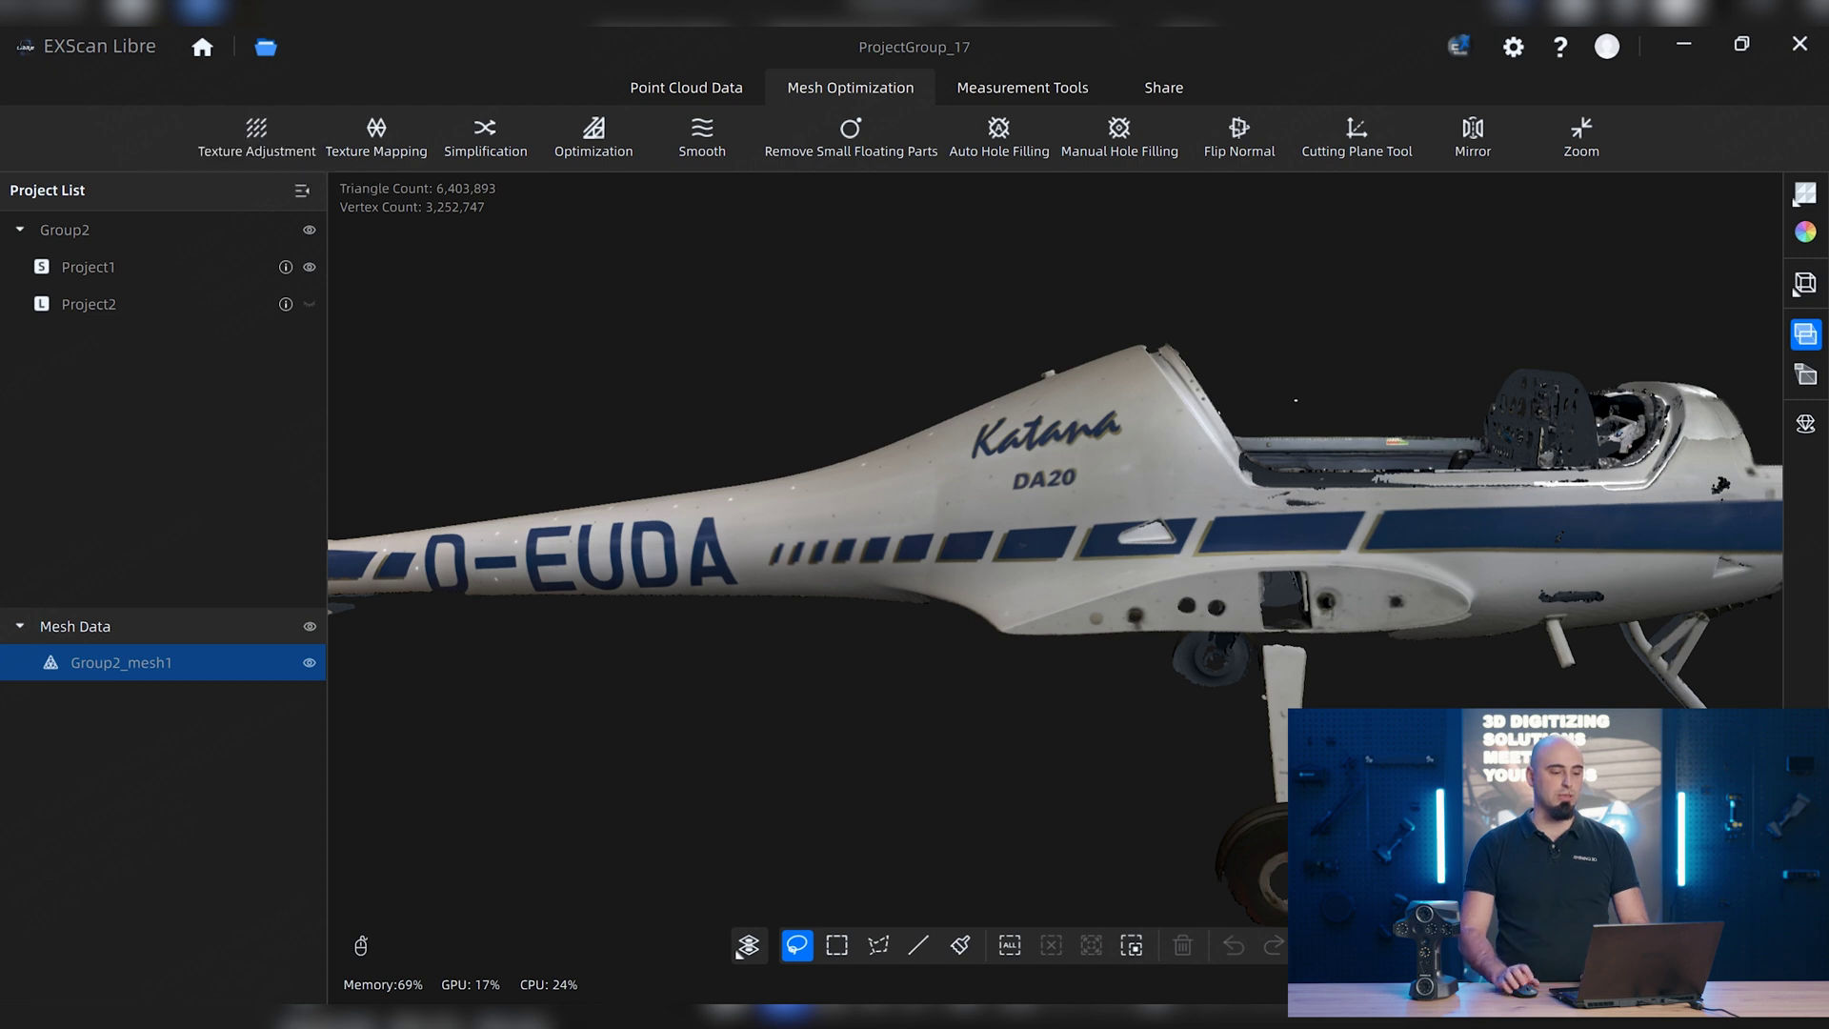
Glance at the Measurement Tools, then bring up the Share options.
click(1022, 86)
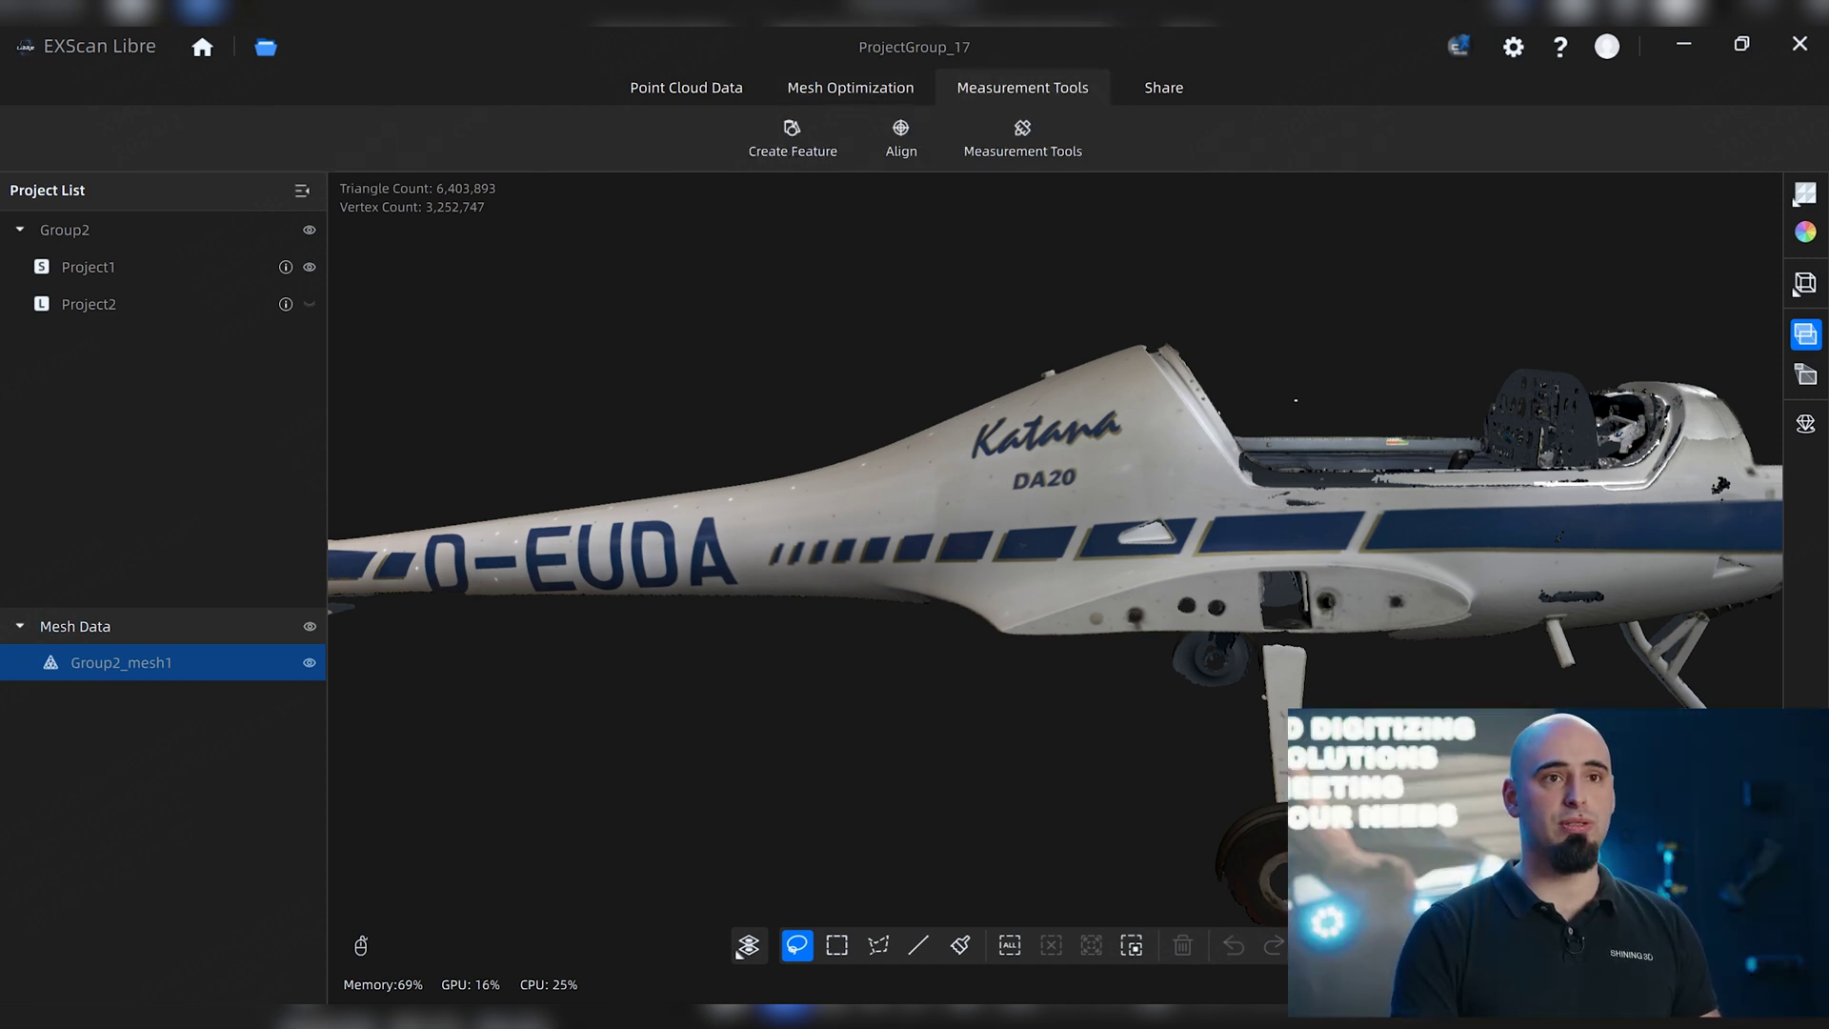
click(1163, 87)
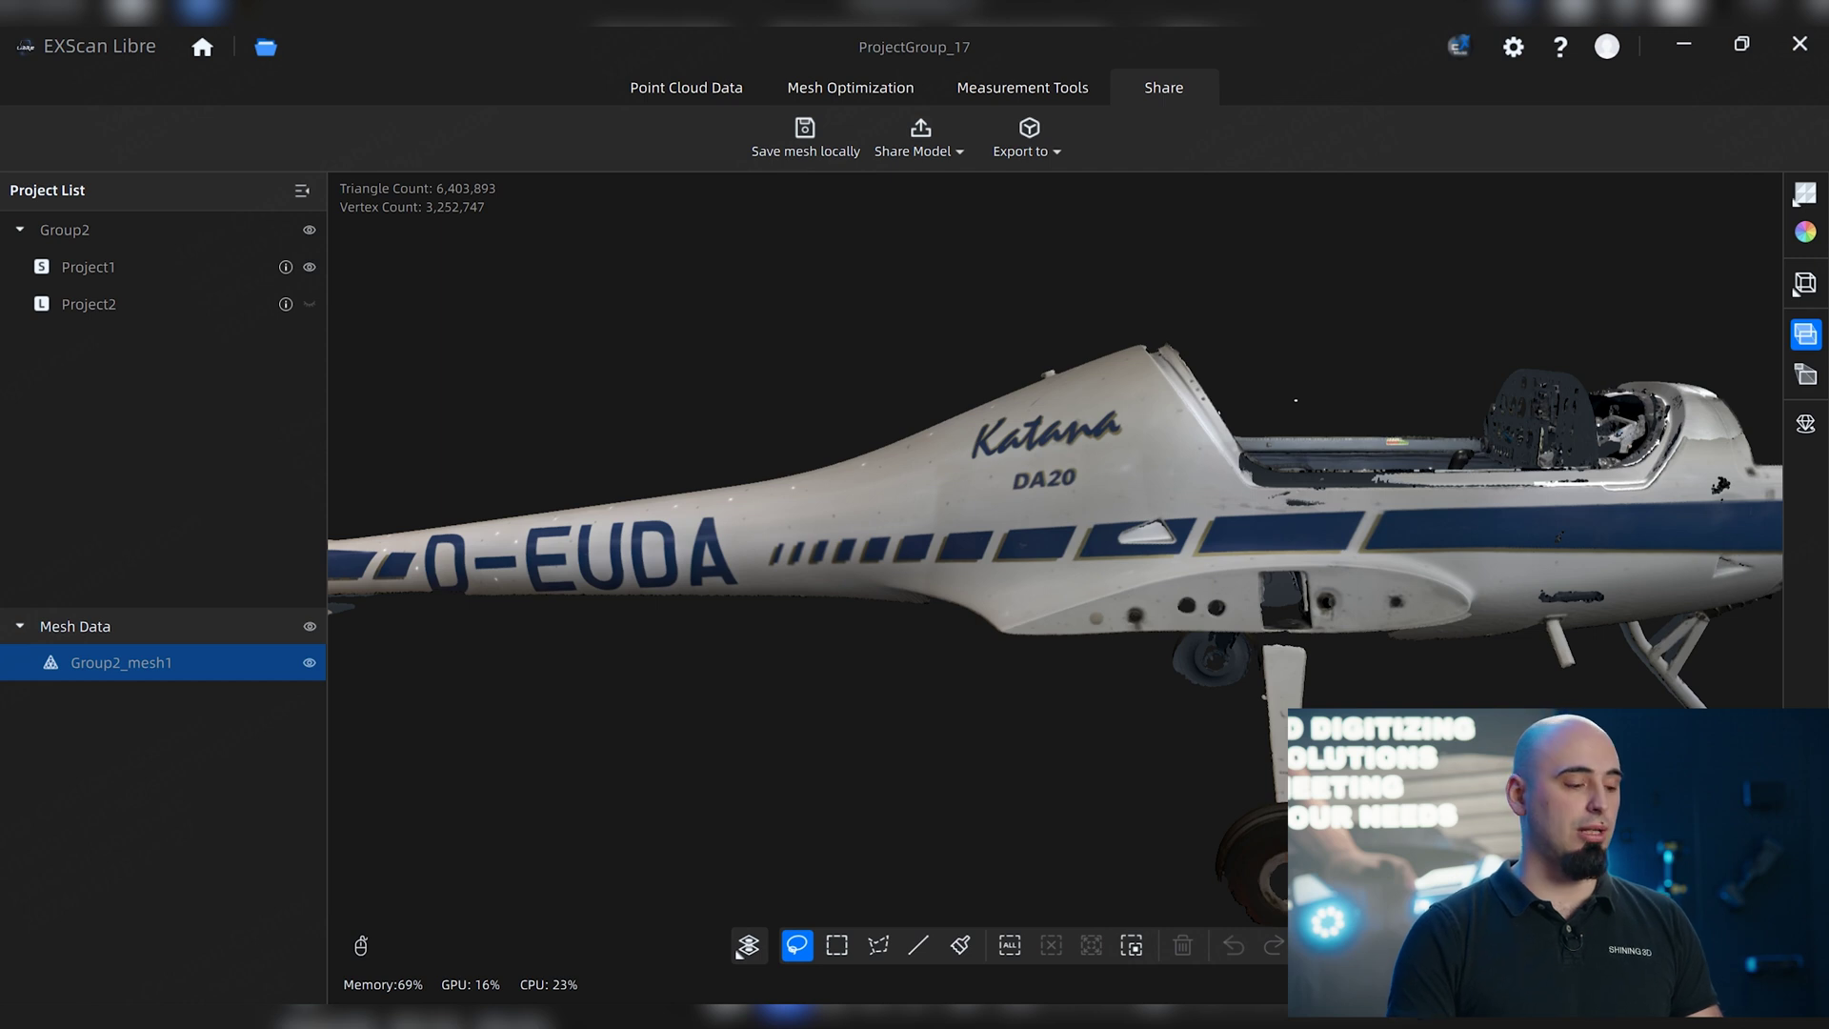
Save Group2_mesh1 locally to the Desktop as an OBJ file named Scan.
click(1079, 139)
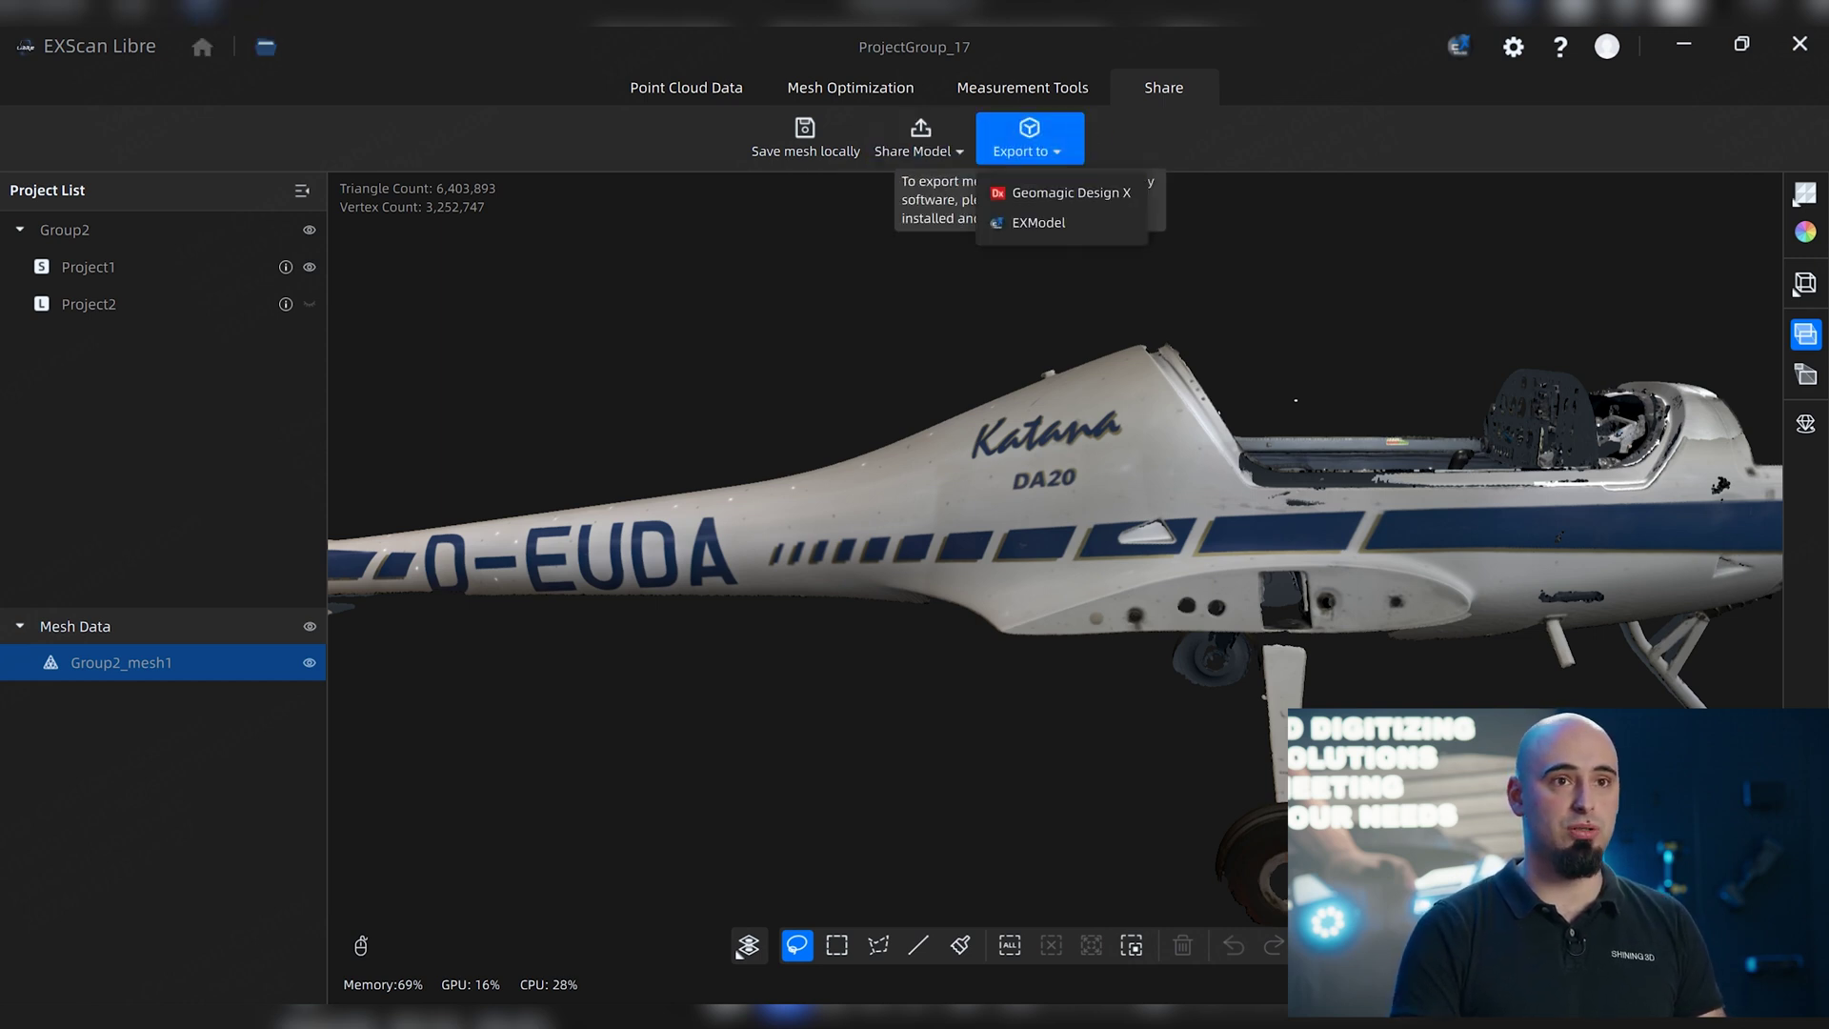
click(805, 138)
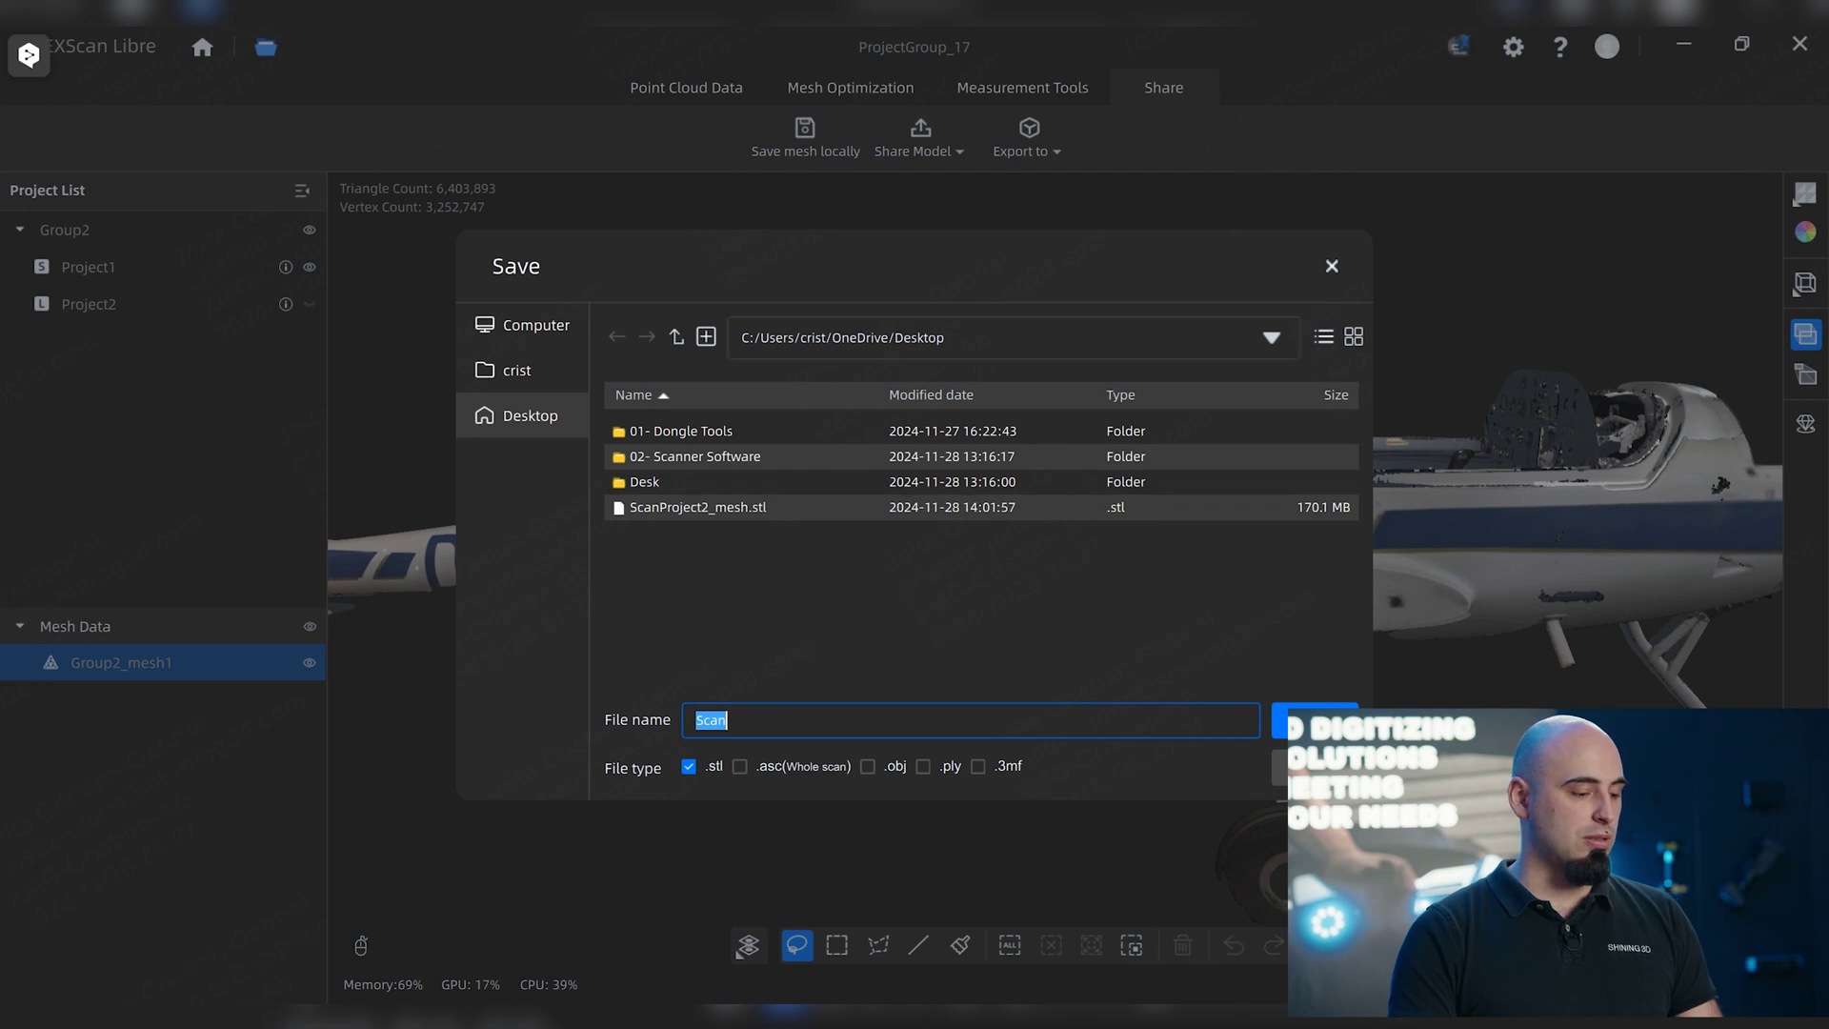
click(887, 767)
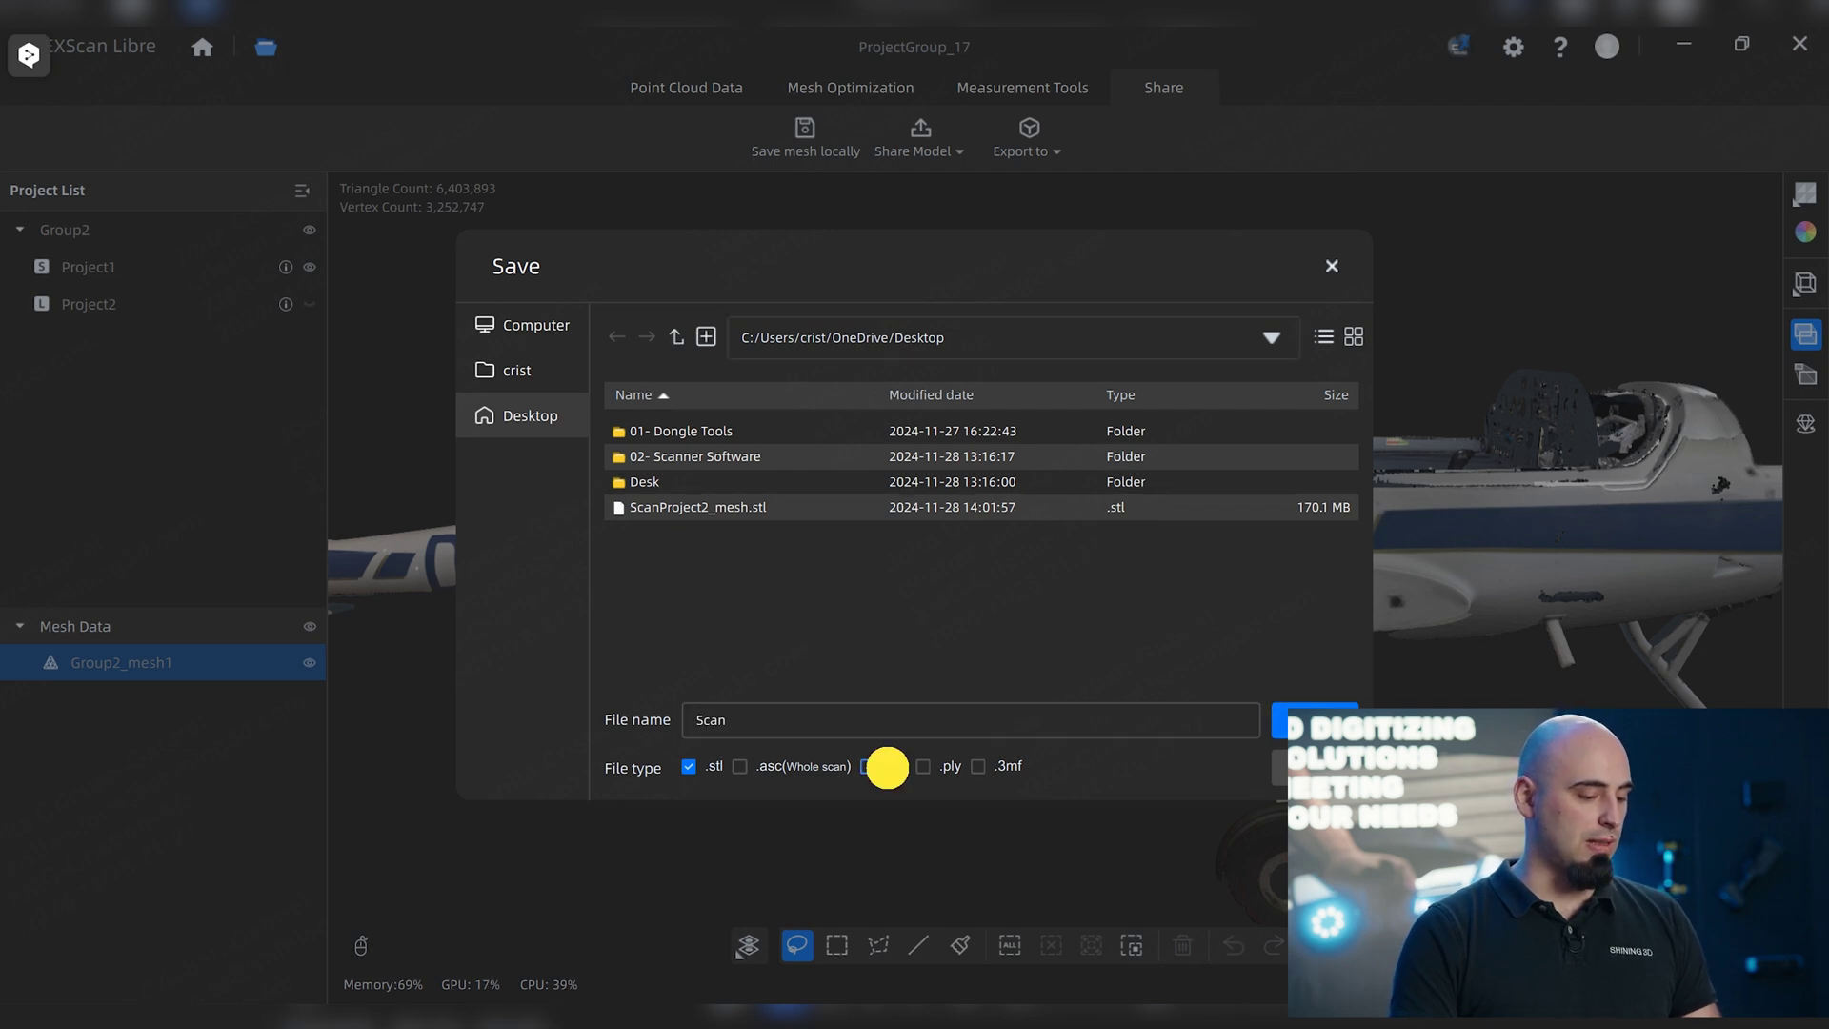
click(1319, 721)
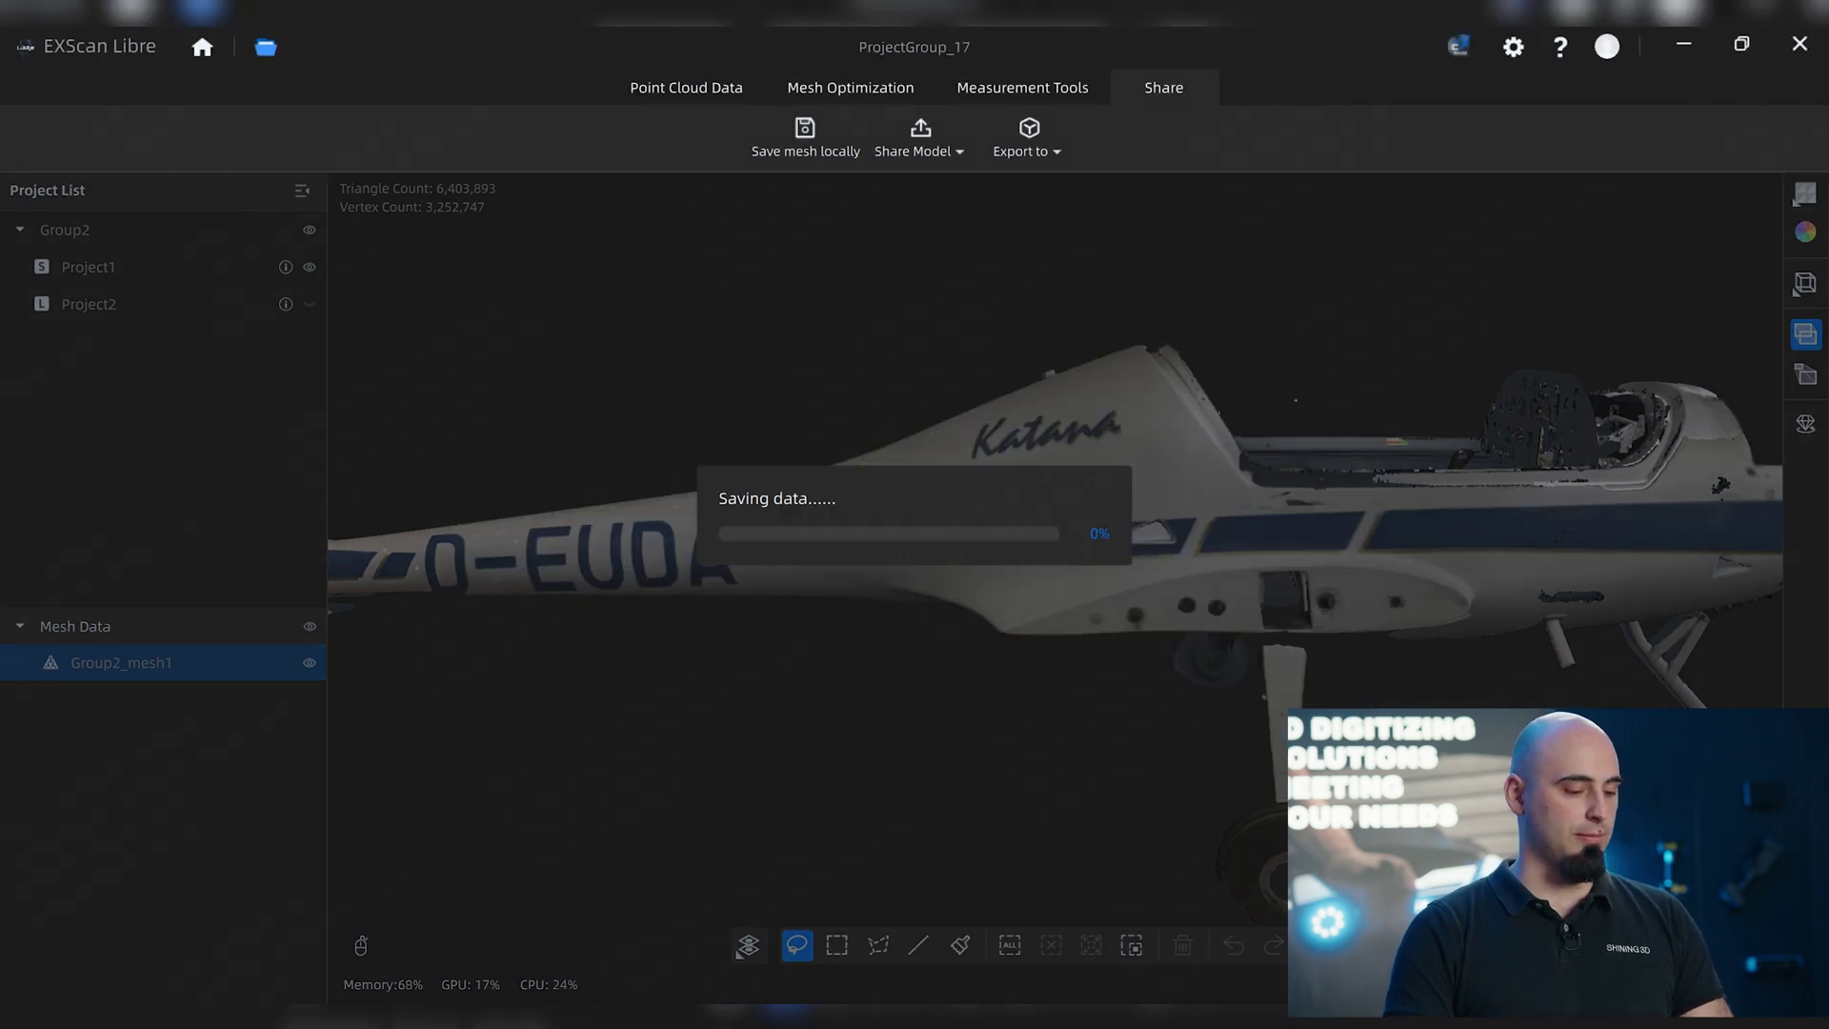